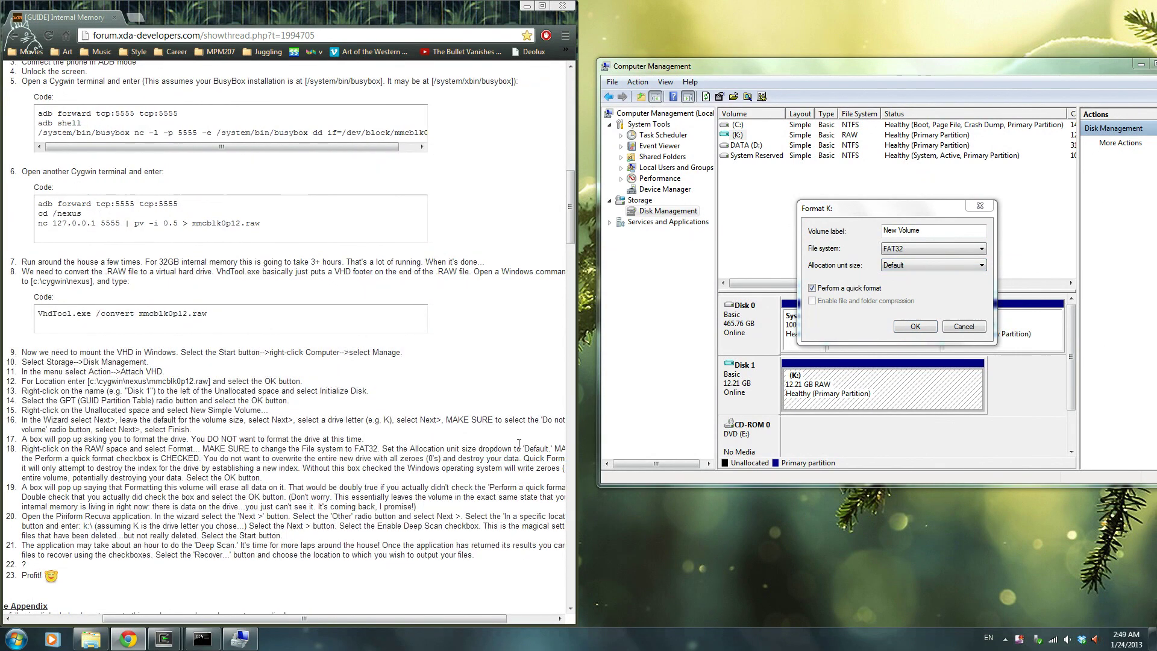
Quick-format K: as FAT32, accepting the warning that all its data will be erased.
left_click(915, 325)
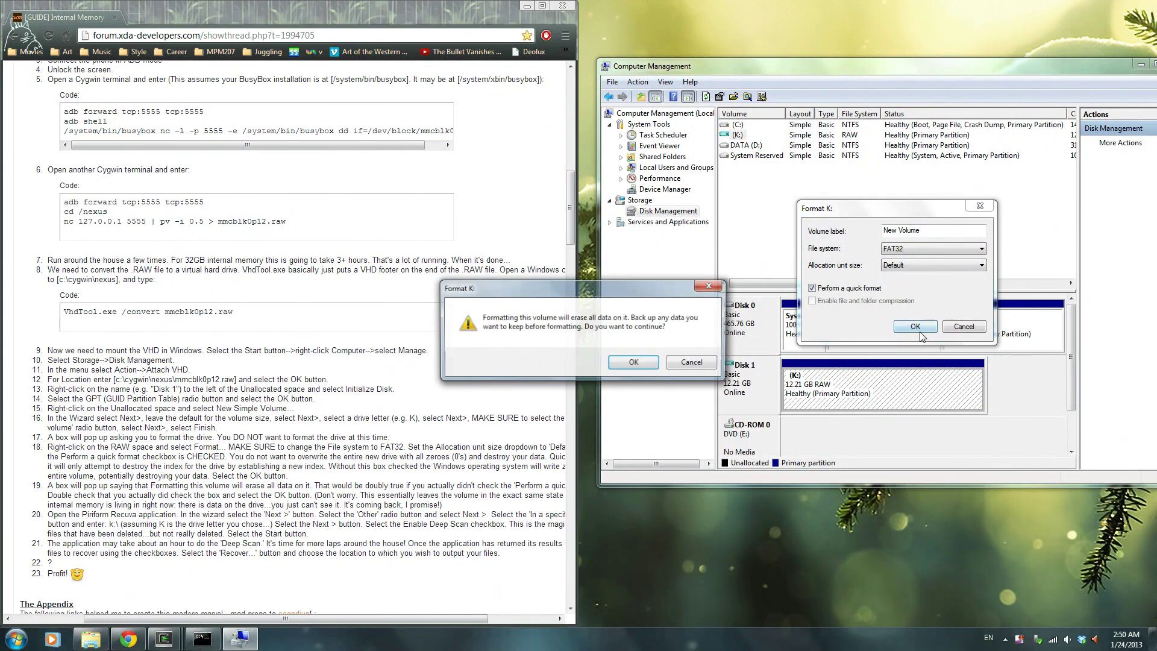
left_click(634, 363)
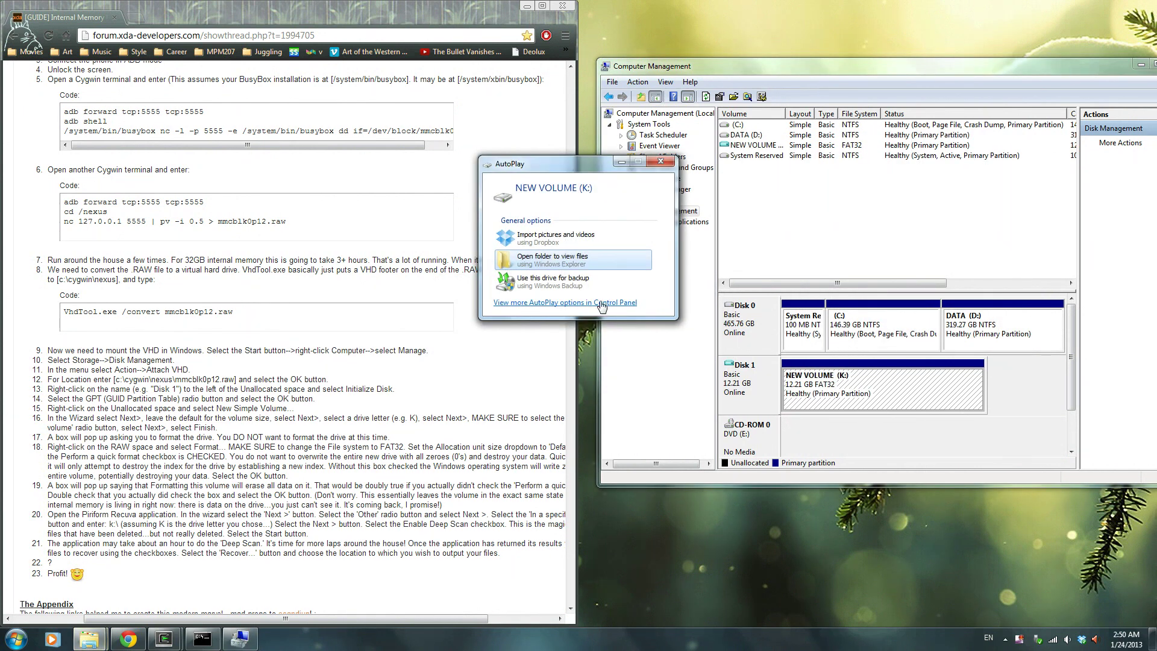
Dismiss AutoPlay, minimize the forum browser, close the cygwin S3 folder, and show the Start menu.
left_click(660, 164)
scroll(366, 616, "down", 1)
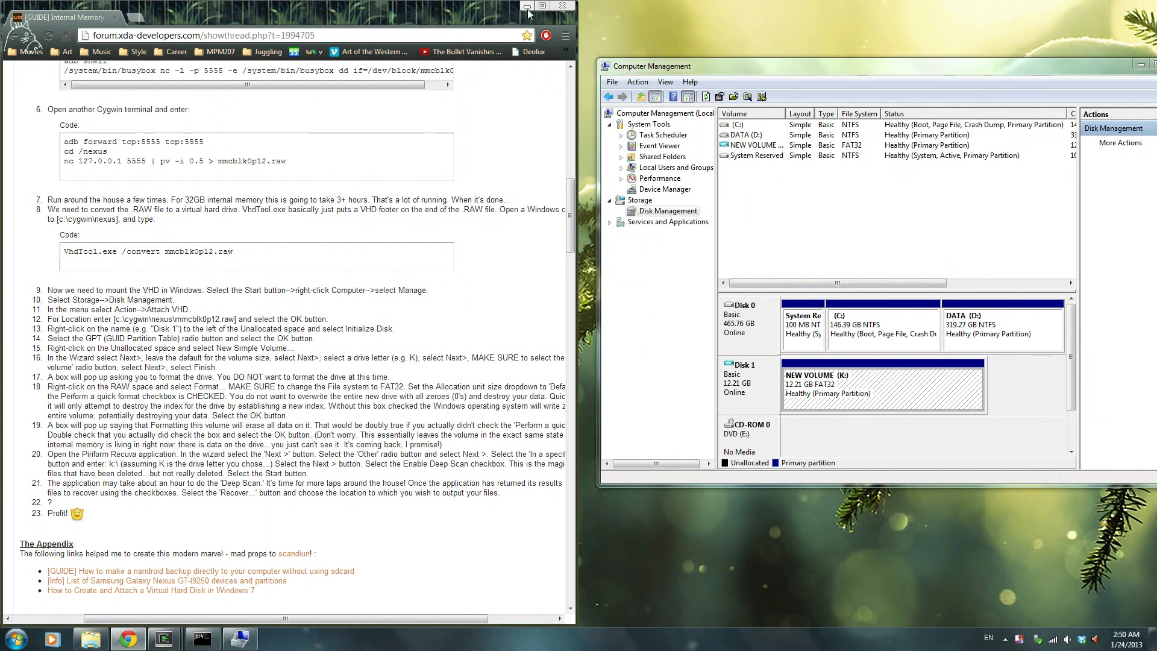
left_click(528, 7)
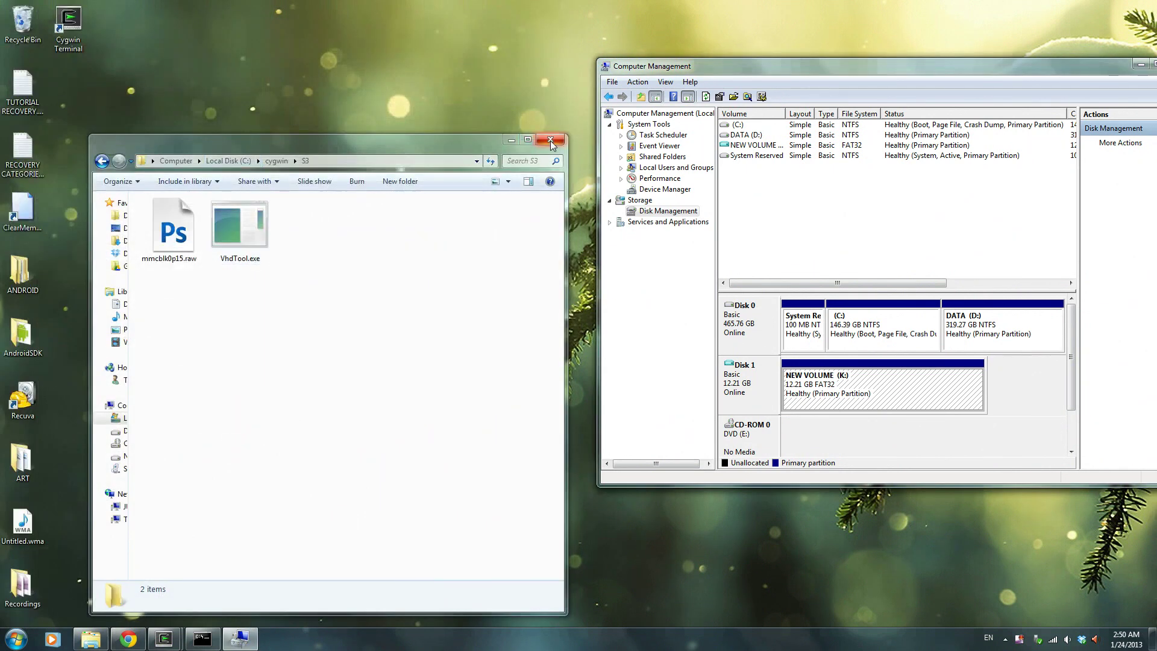
left_click(551, 140)
left_click(16, 638)
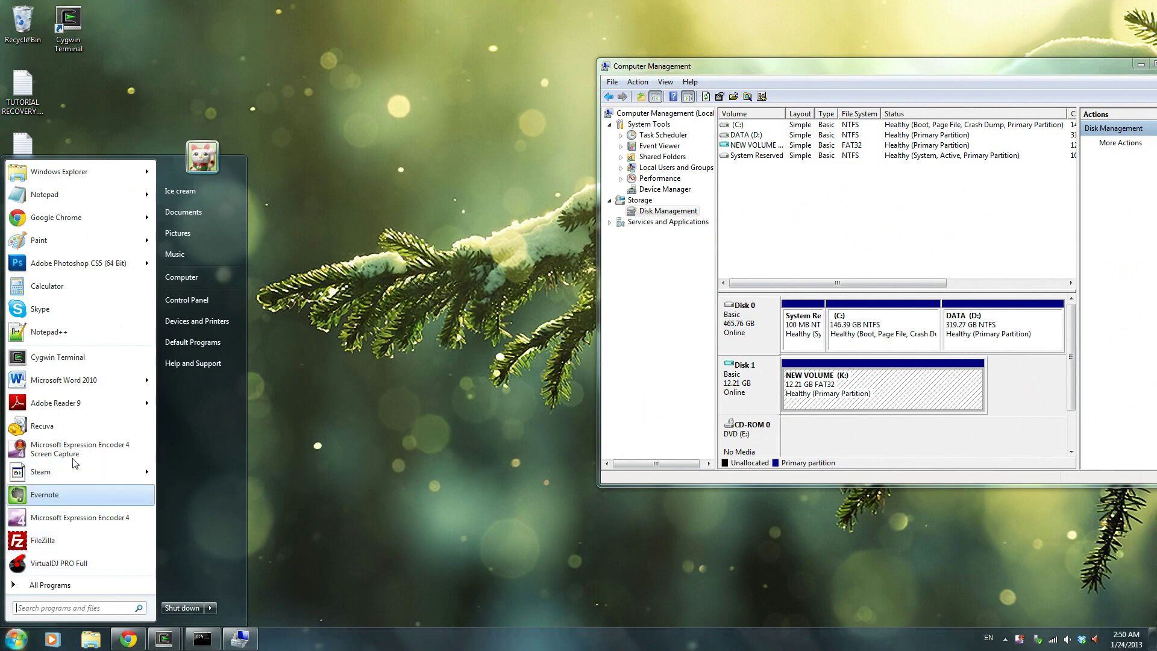
Launch the Recuva wizard and keep Pictures as the file type to recover.
left_click(42, 425)
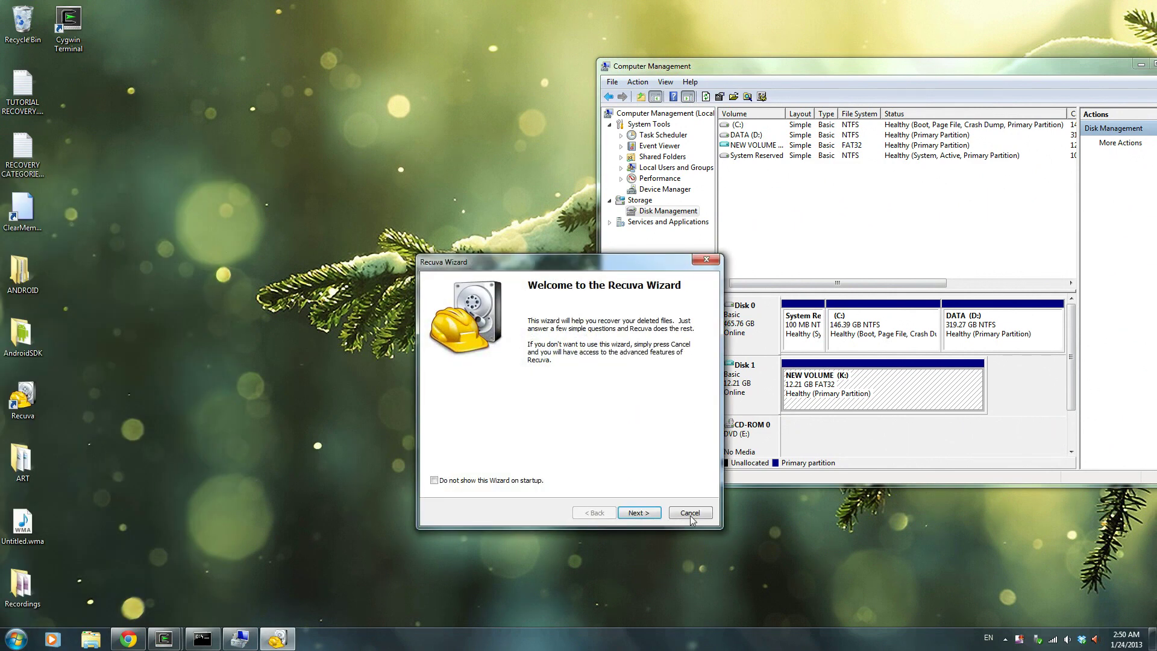
left_click(631, 512)
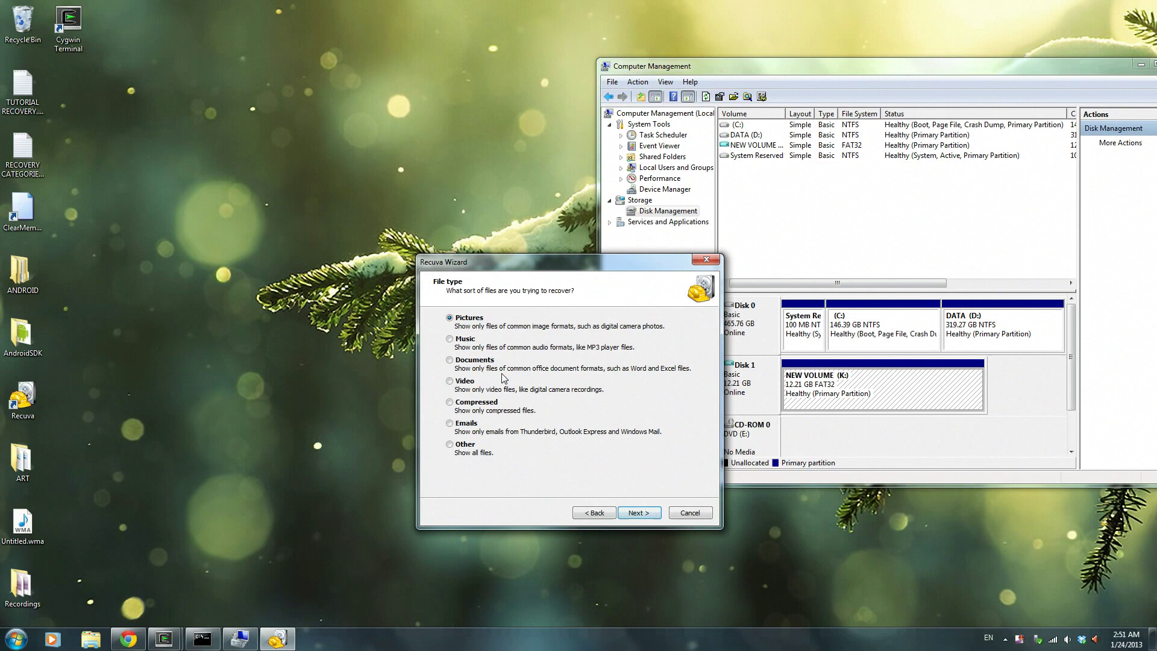
left_click(650, 514)
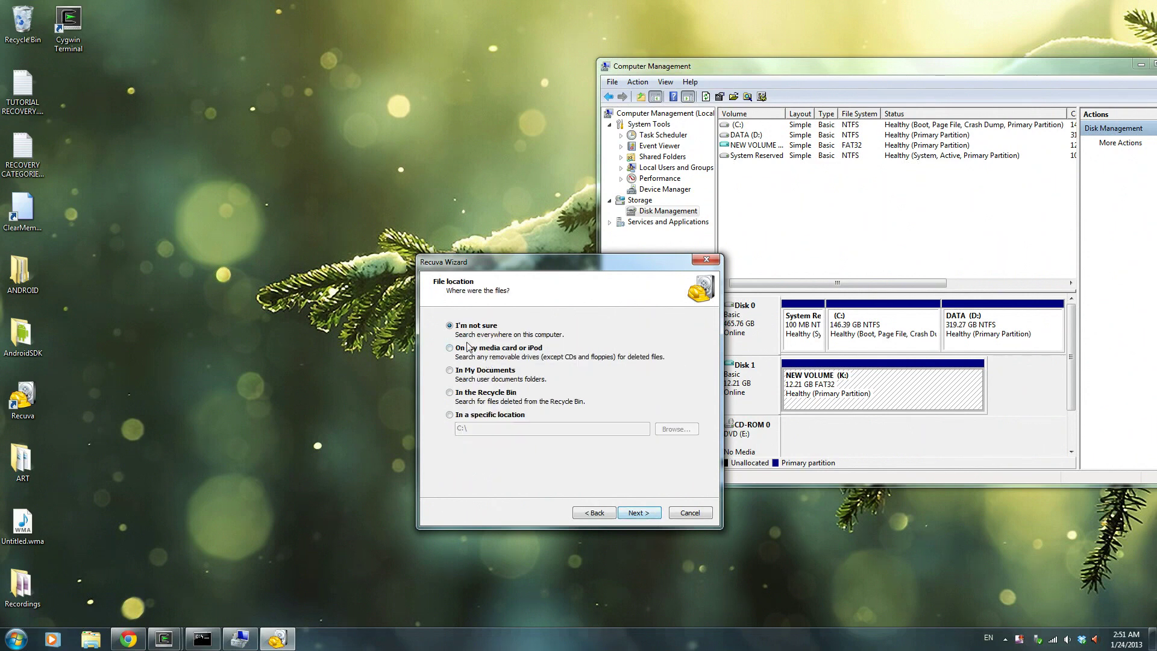
Set the search location to the specific drive NEW VOLUME (K:).
left_click(462, 416)
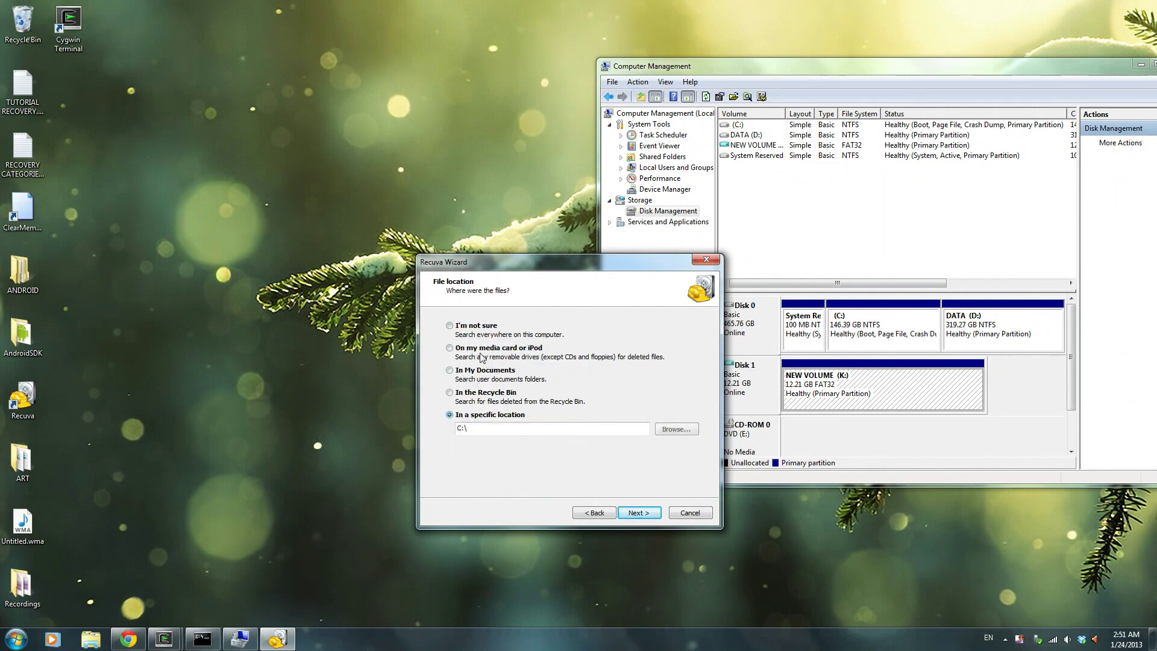
left_click(673, 429)
left_click(500, 299)
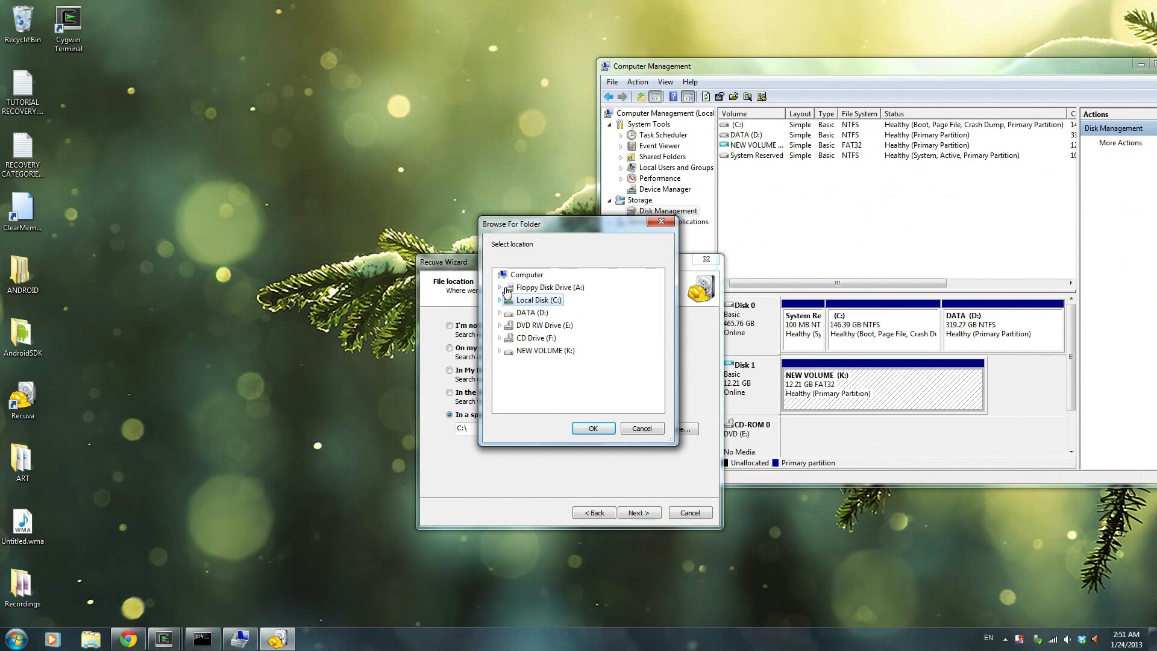
left_click(544, 351)
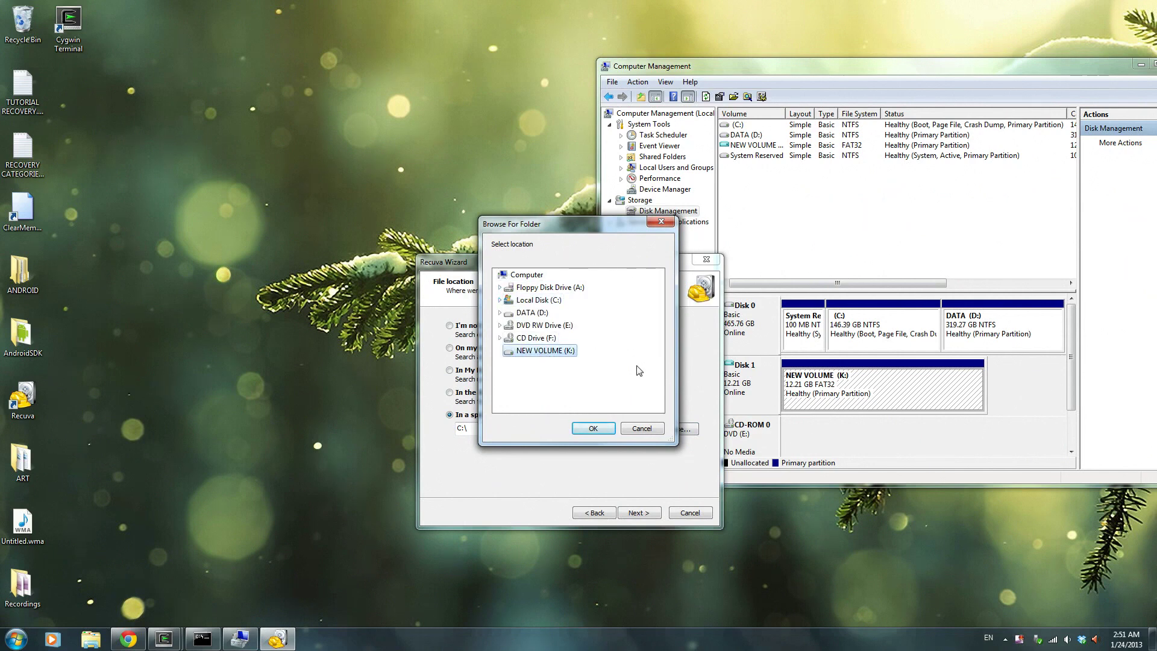
left_click(605, 429)
Enable Deep Scan and start scanning K: for deleted pictures.
left_click(639, 513)
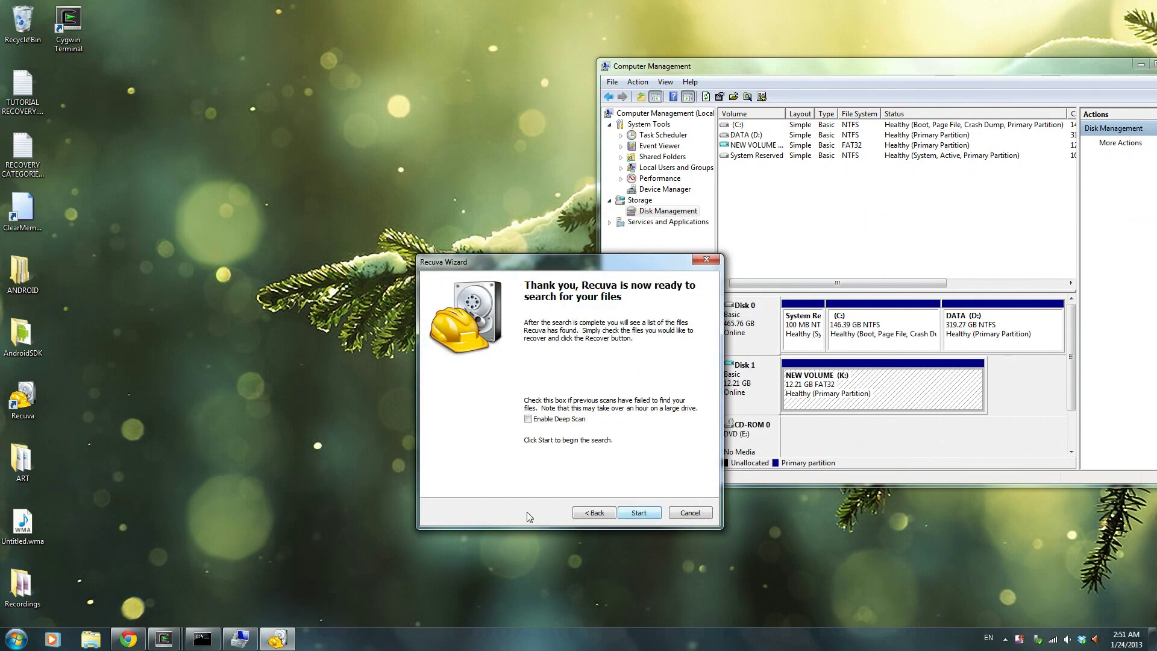
left_click(528, 419)
left_click(639, 514)
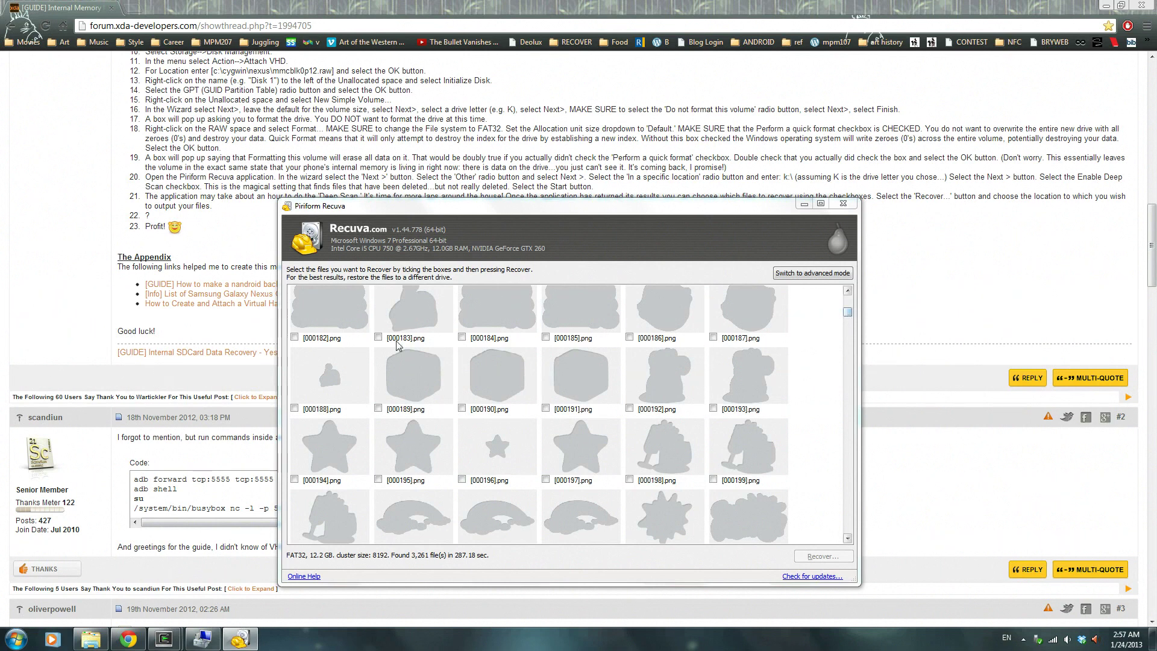
Check [000182].png and [000183].png and recover them to the Desktop.
left_click(294, 337)
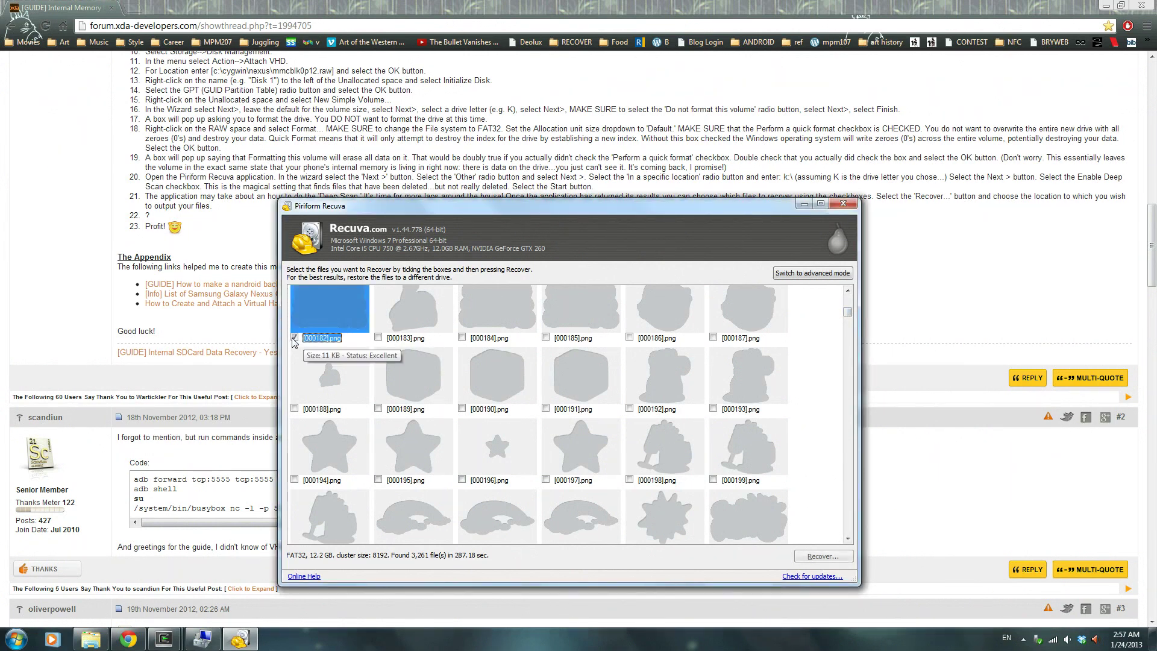
left_click(378, 337)
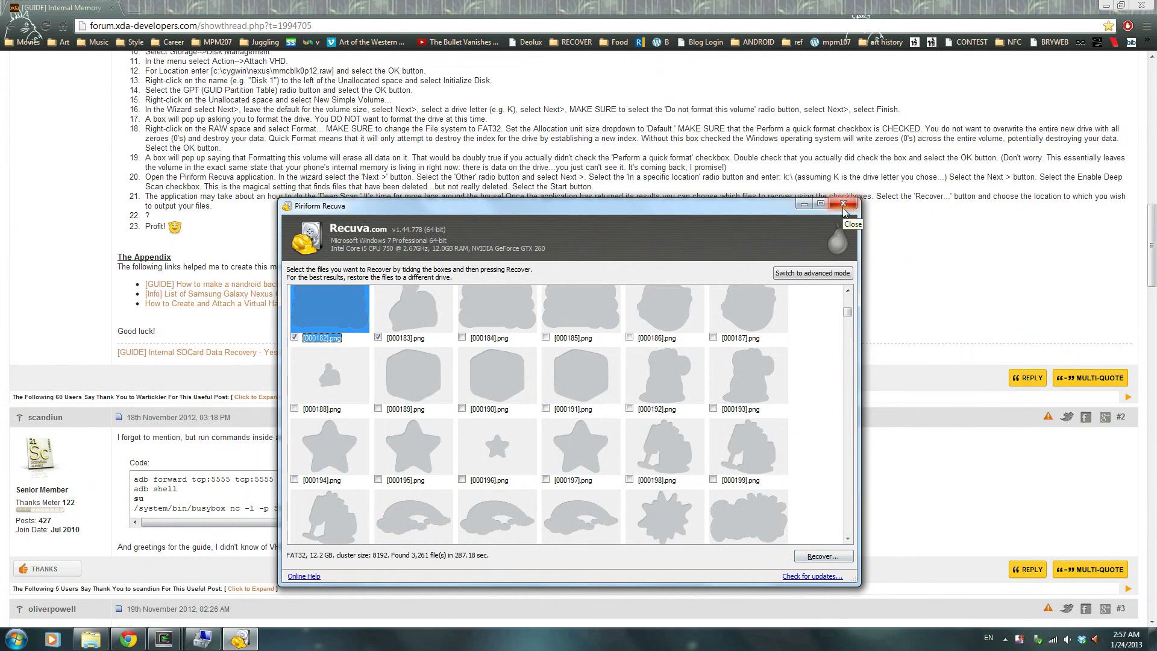
left_click(832, 556)
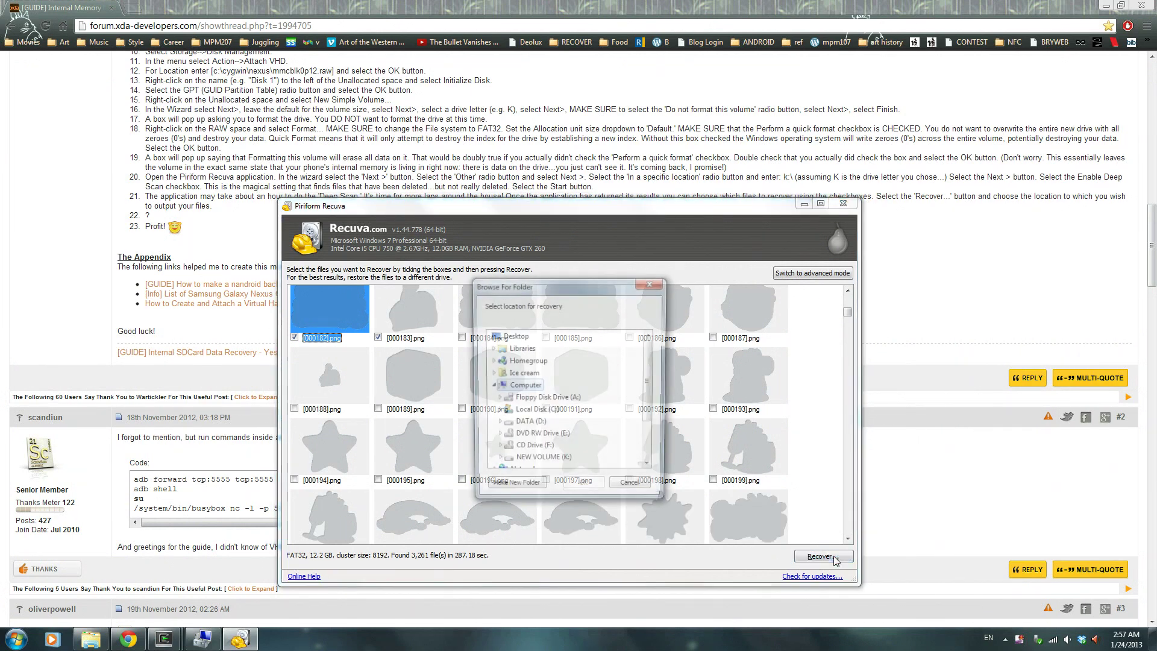
left_click(512, 336)
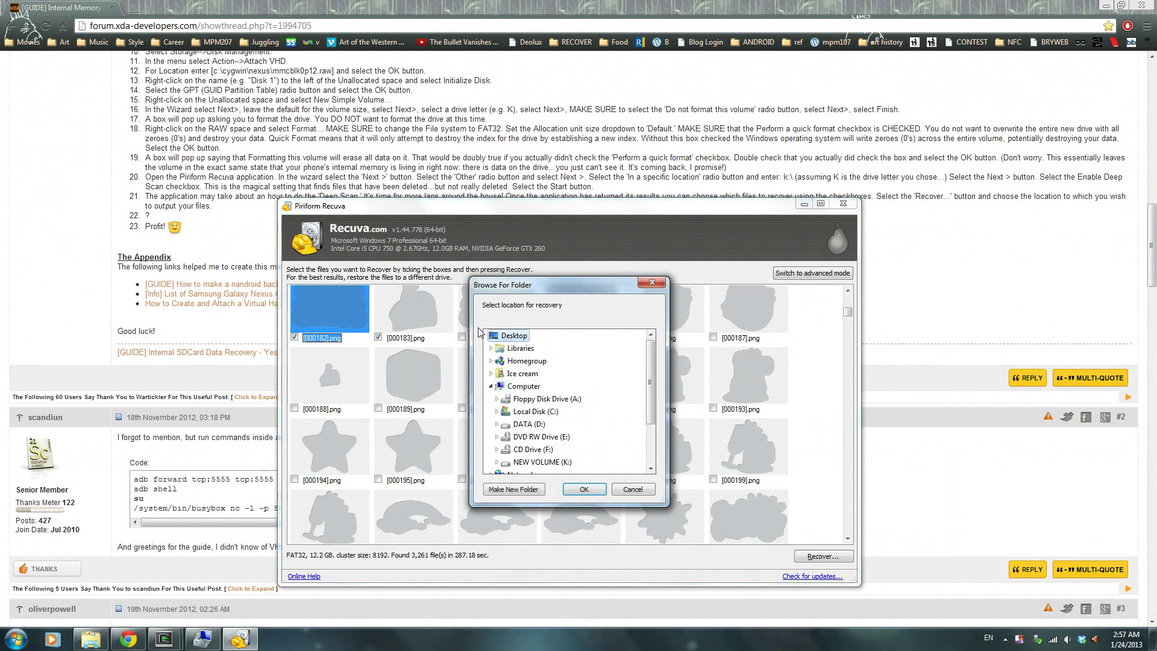
left_click(584, 489)
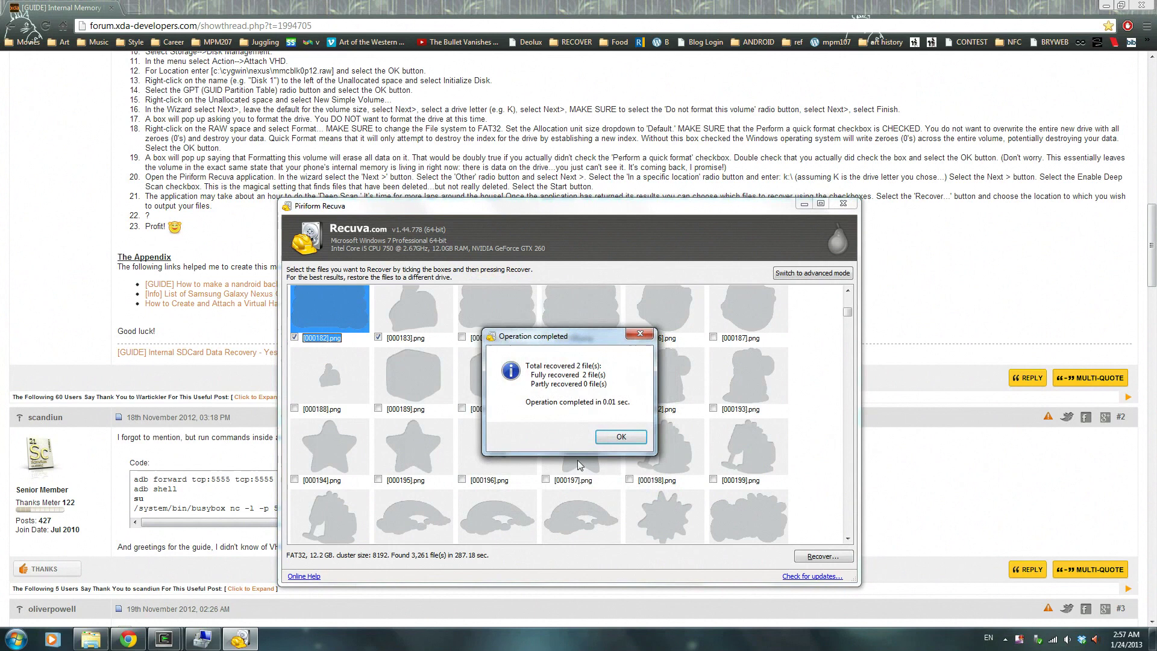
left_click(621, 436)
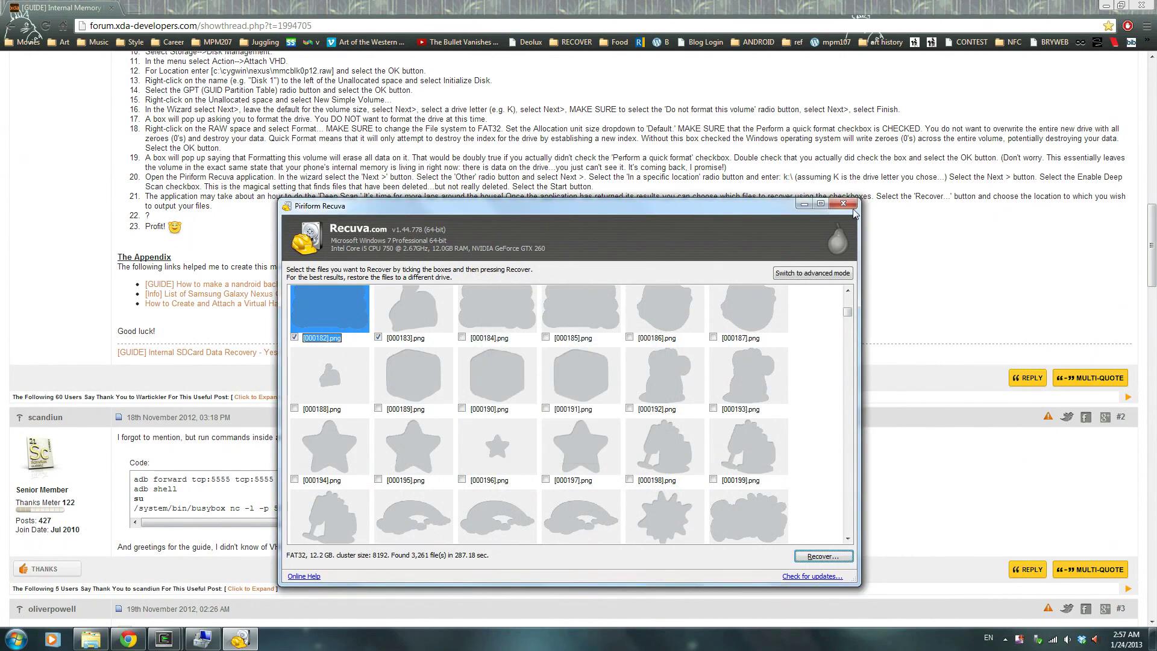
Close Recuva and the Computer window.
left_click(847, 207)
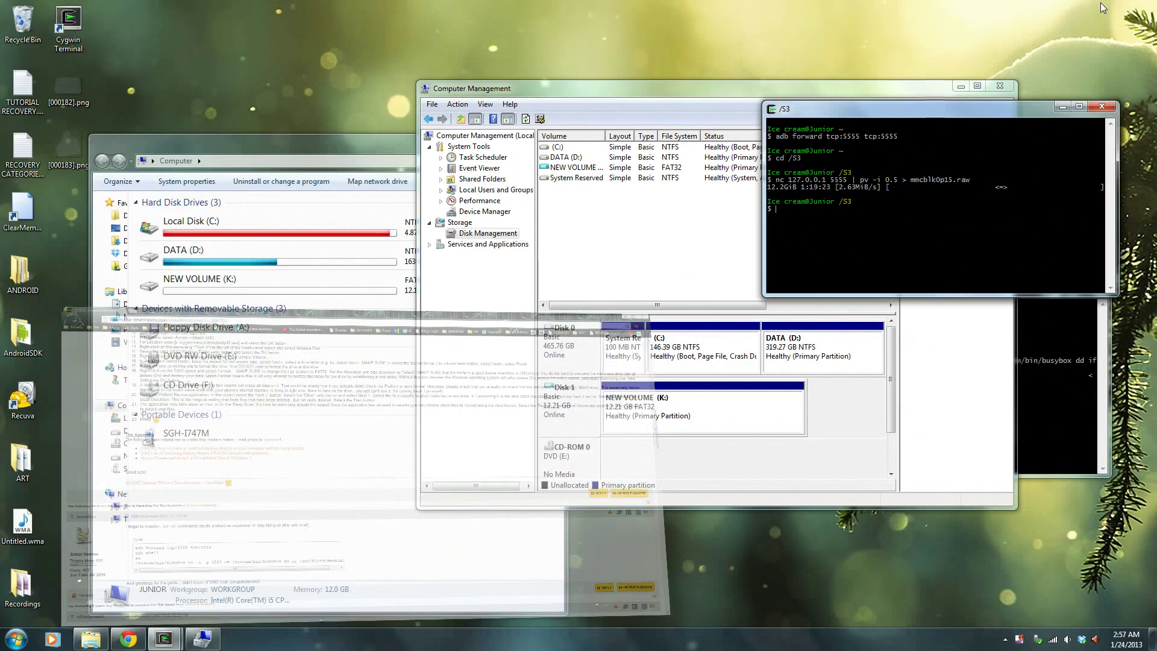
left_click(263, 199)
left_click(549, 142)
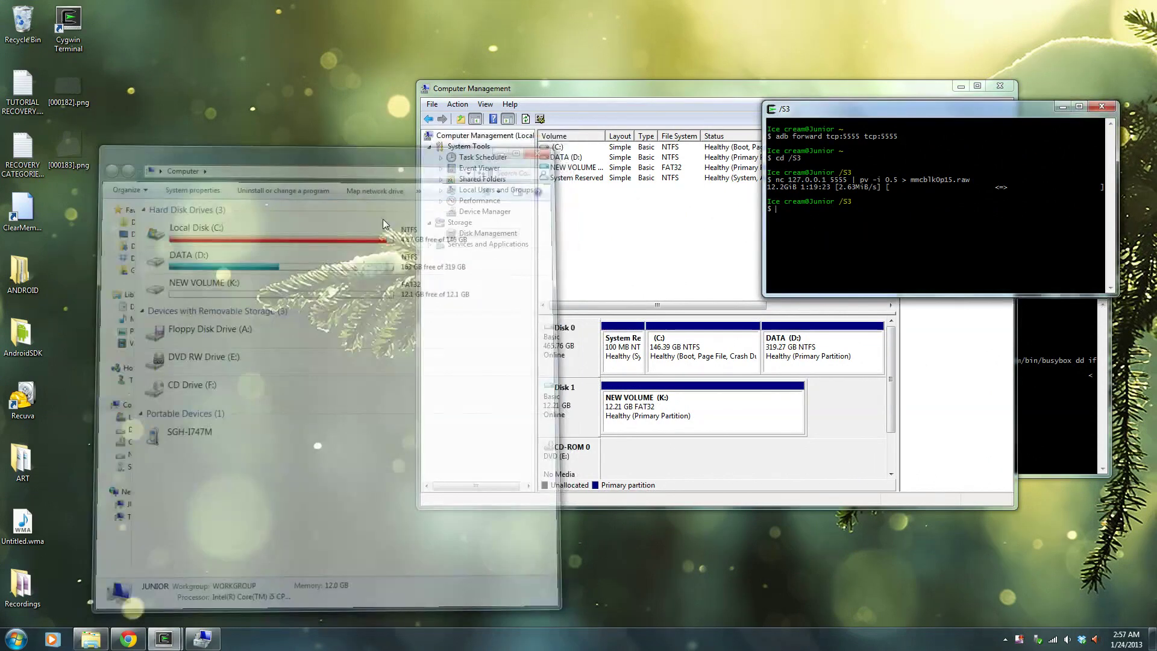
Open [000182].png, permanently delete both recovered PNGs, and move Computer Management left.
double_click(68, 87)
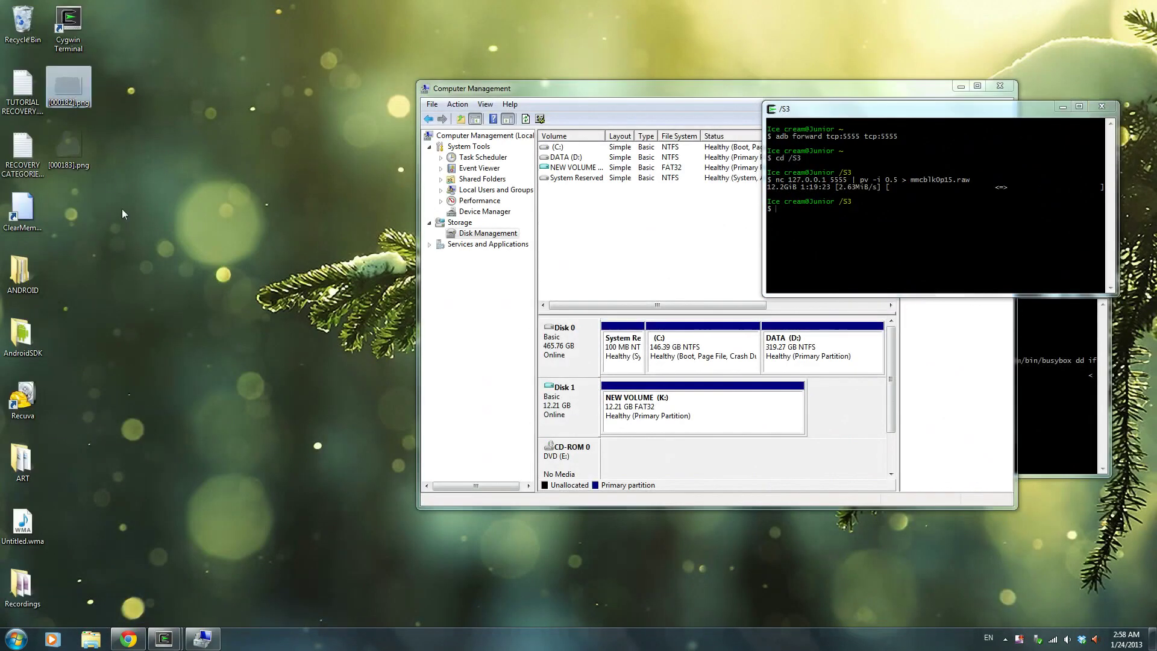
left_click_drag(154, 187, 47, 66)
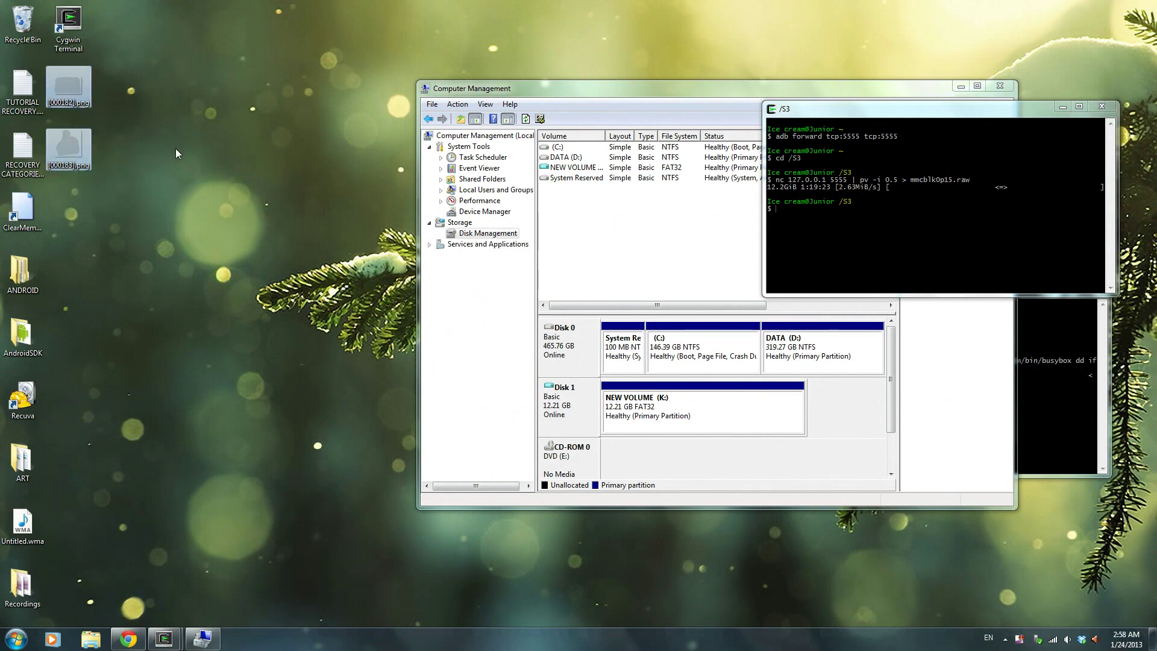
key("shift+Delete")
key("Return")
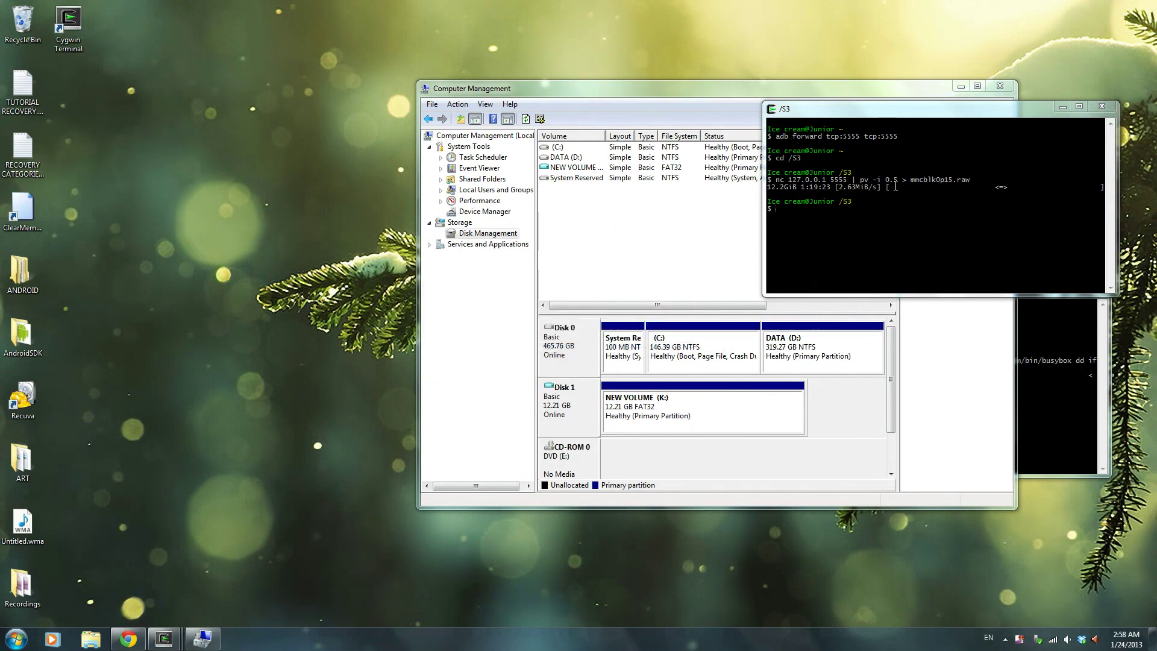
left_click(867, 229)
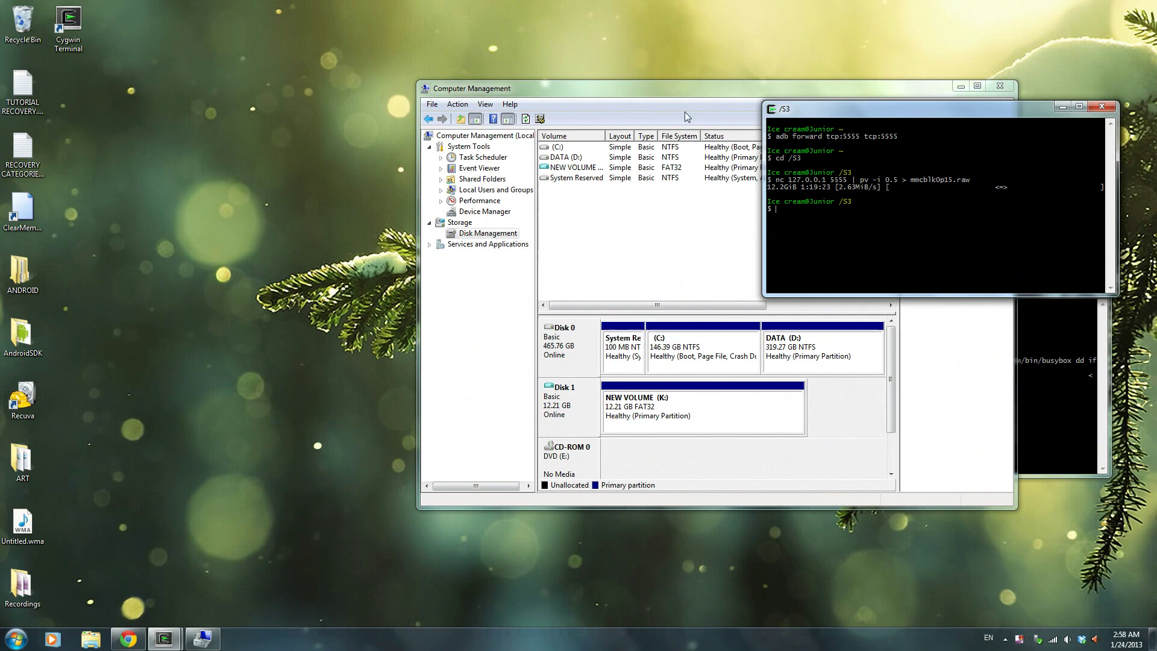
left_click_drag(692, 93, 385, 112)
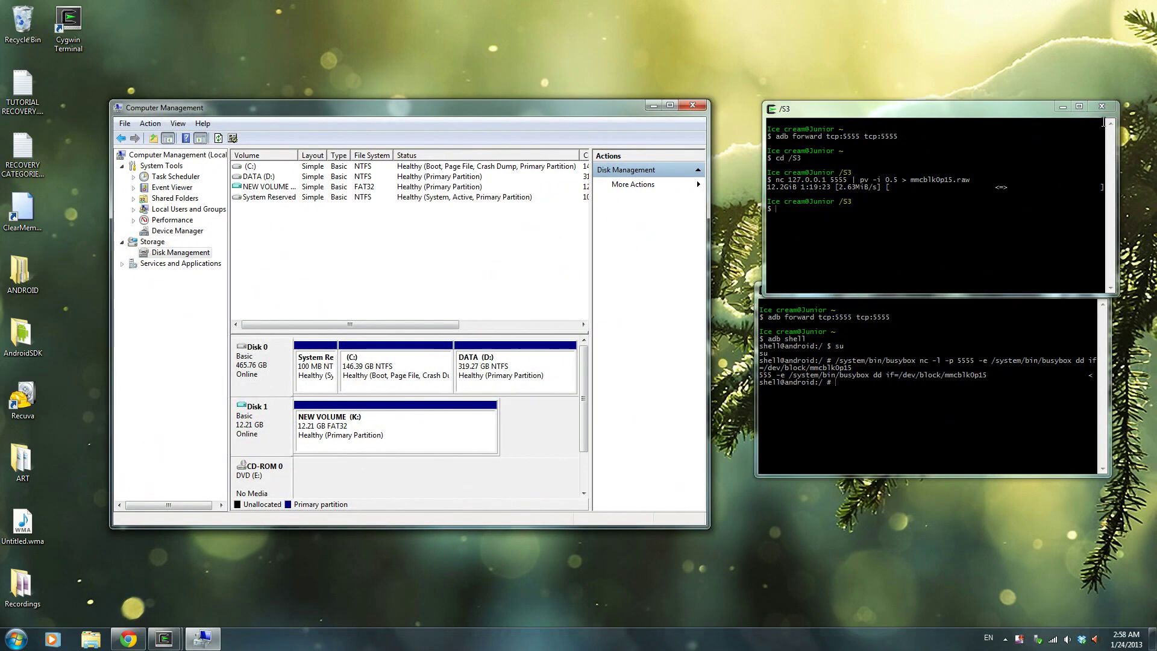
Close the Cygwin terminal, detach Disk 1's virtual hard disk, and close Computer Management.
left_click(1107, 106)
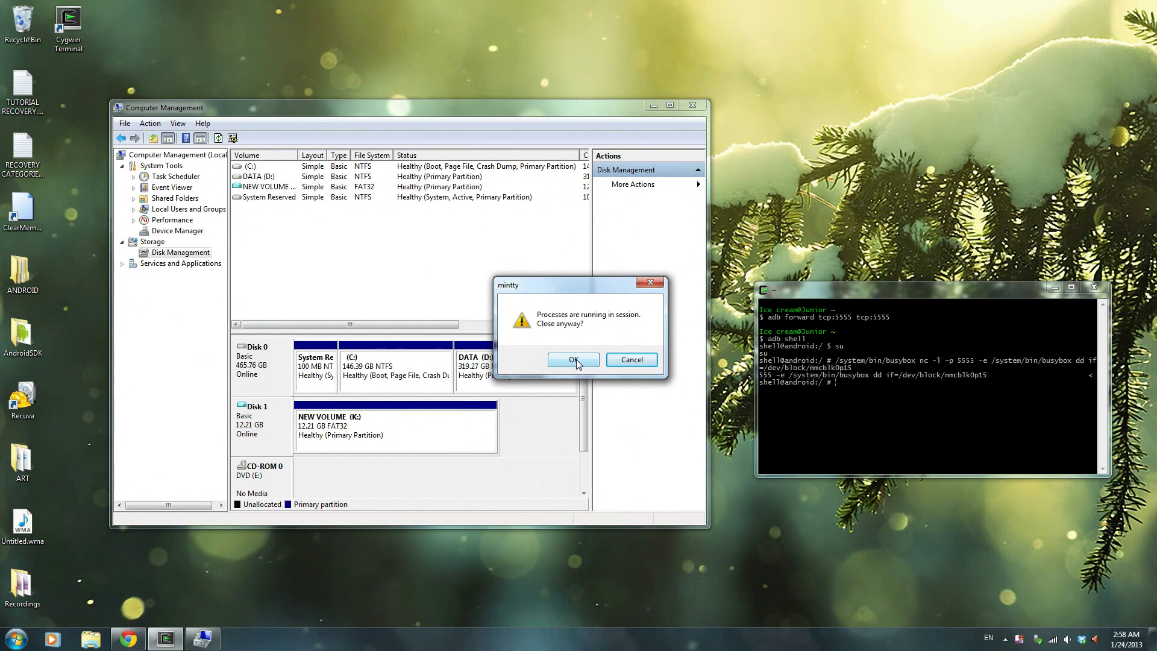
left_click(573, 360)
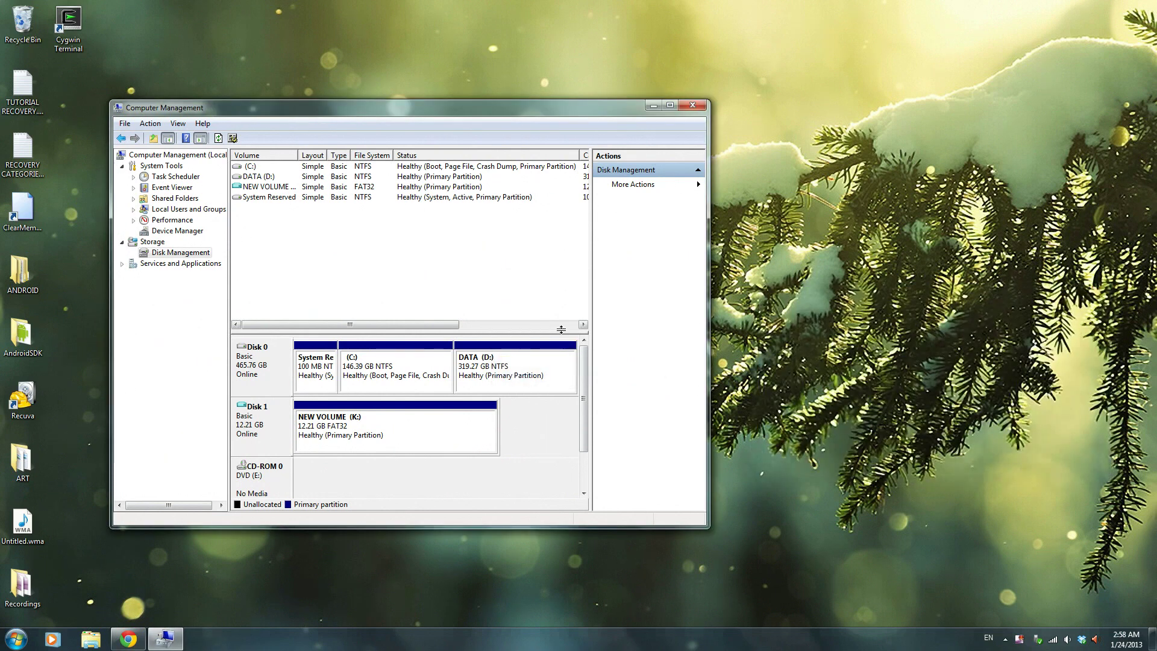
right_click(268, 418)
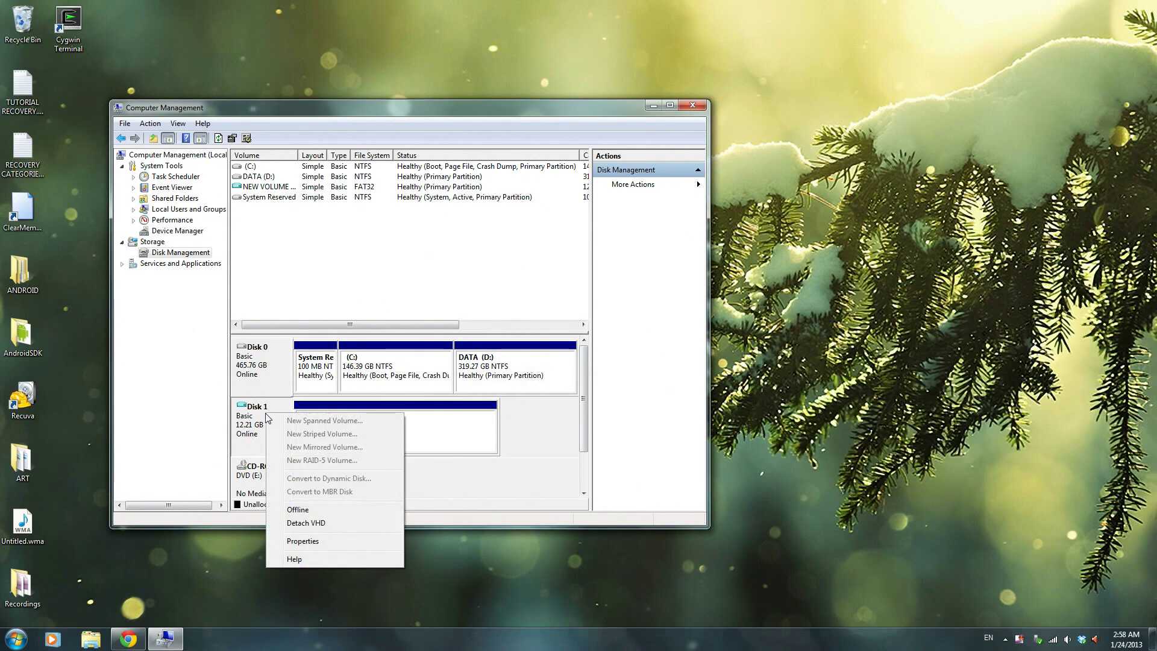
left_click(317, 524)
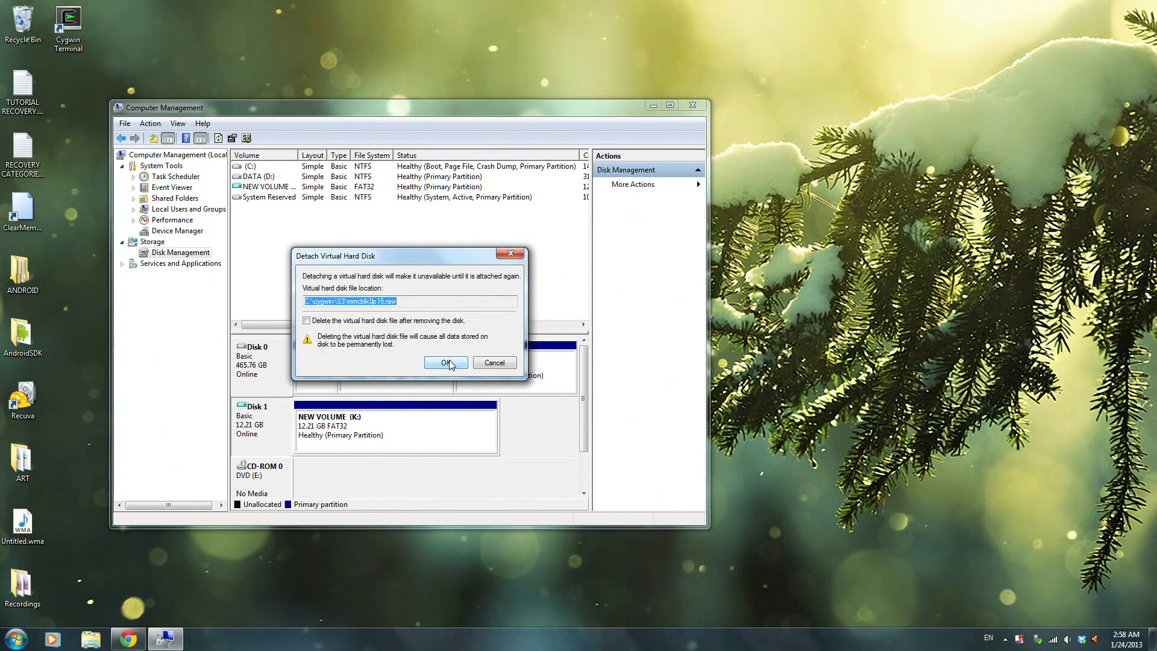
left_click(447, 362)
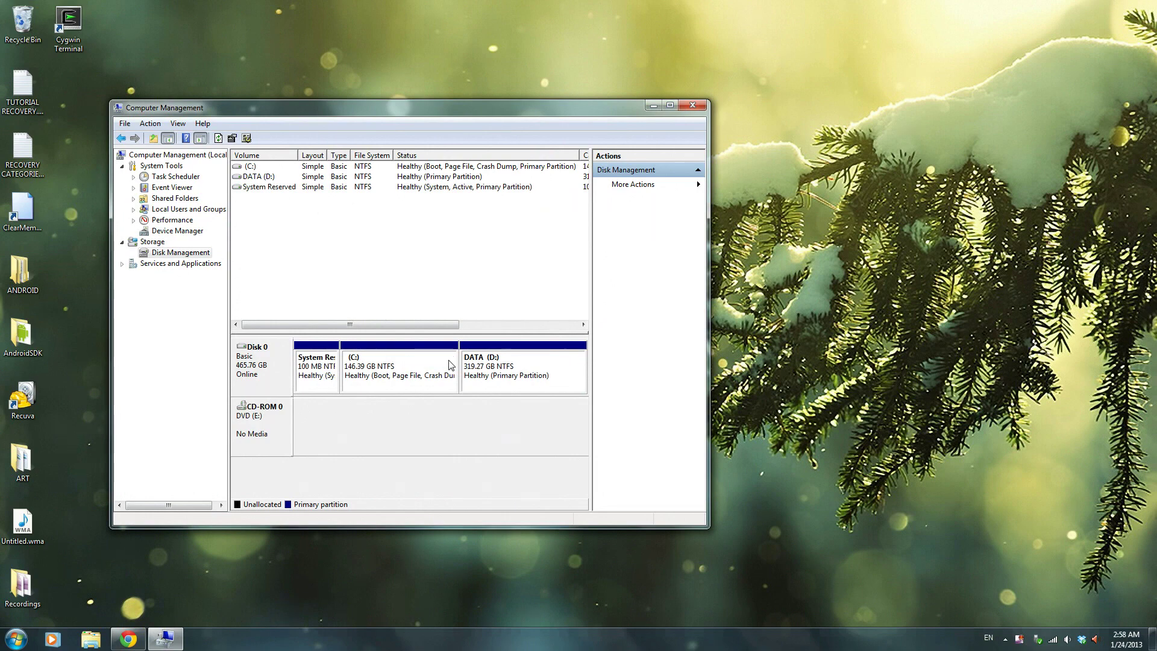
left_click(691, 105)
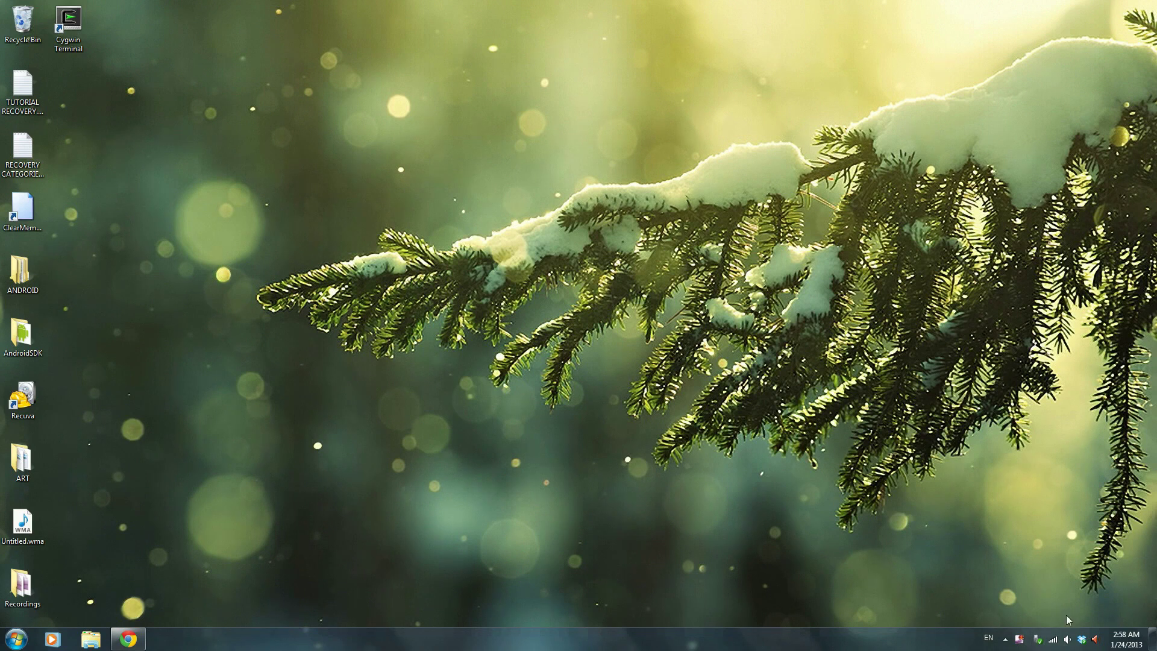
Attempt to eject the Samsung phone, dismiss the still-in-use warning, and open the Start menu.
left_click(1037, 639)
left_click(1060, 625)
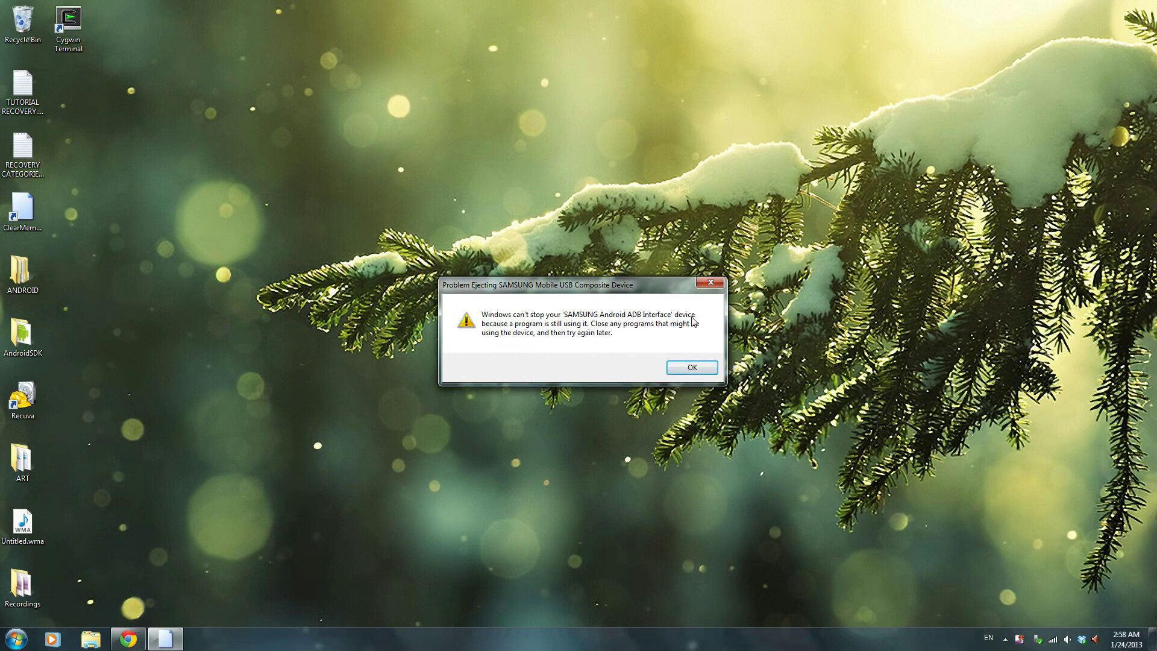
left_click(712, 282)
left_click(18, 638)
Launch cmd as administrator and run adb kill-server.
type("cmd")
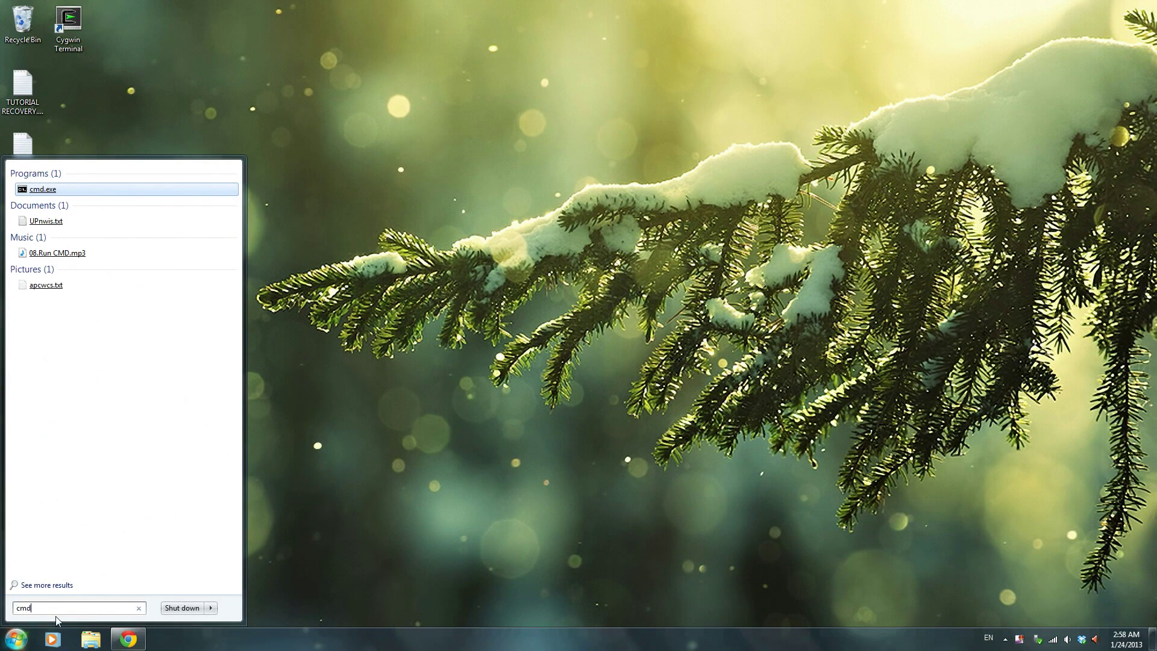
key("Return")
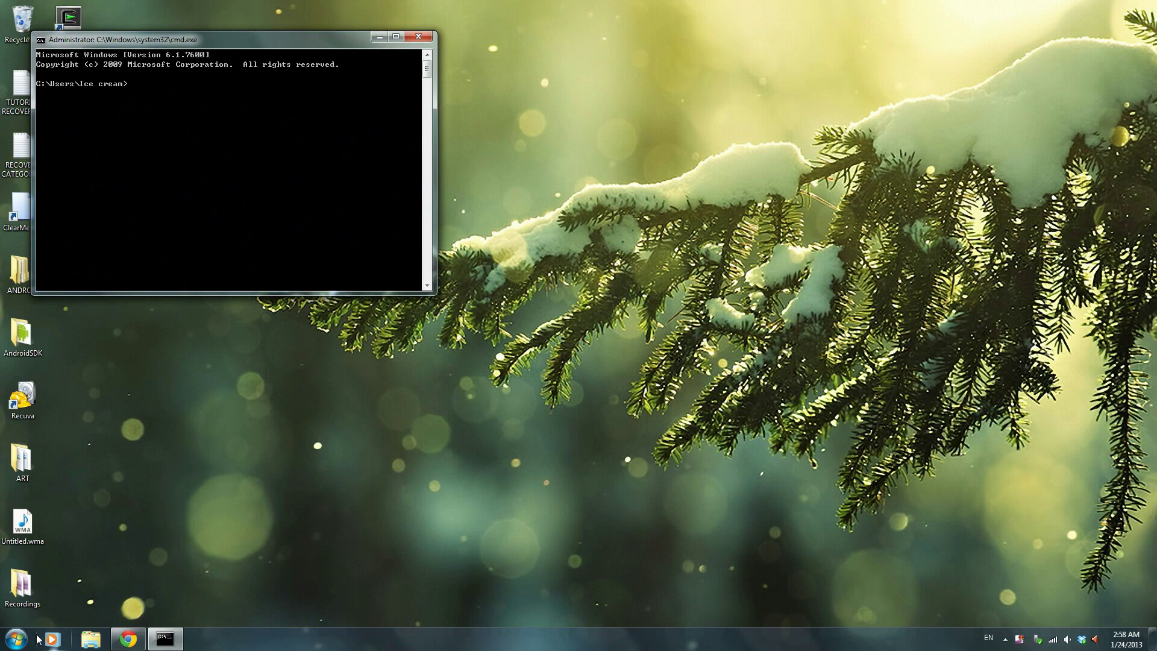
type("adb kill-server")
key("Return")
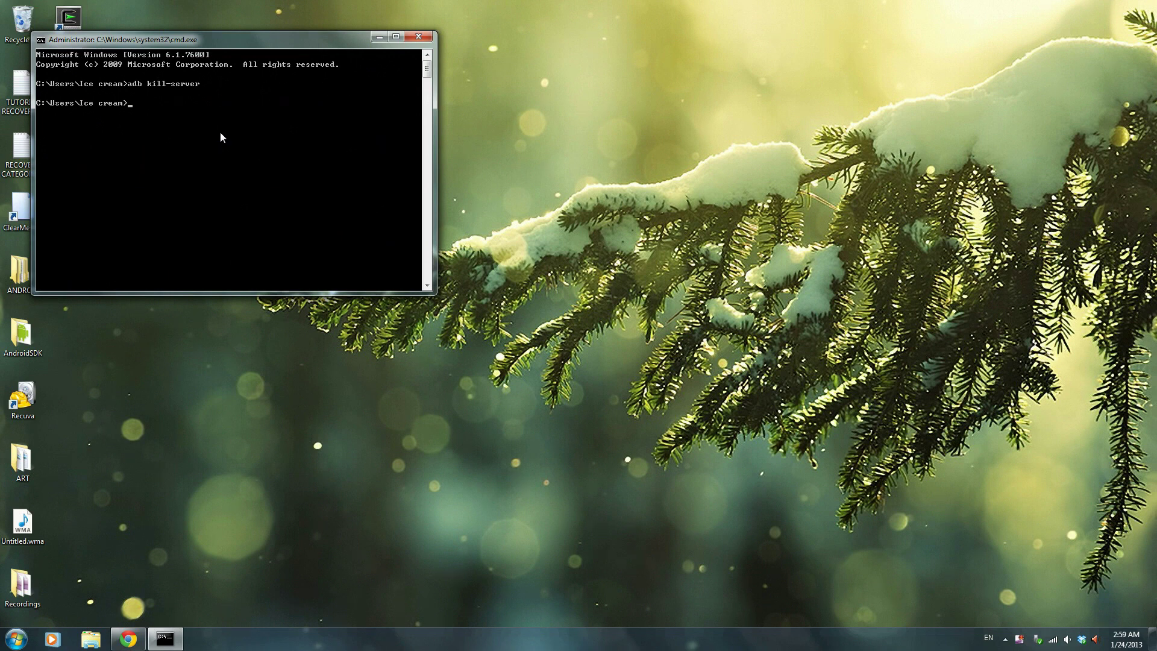
Safely eject the Samsung phone from the Safely Remove Hardware tray icon.
left_click(1035, 639)
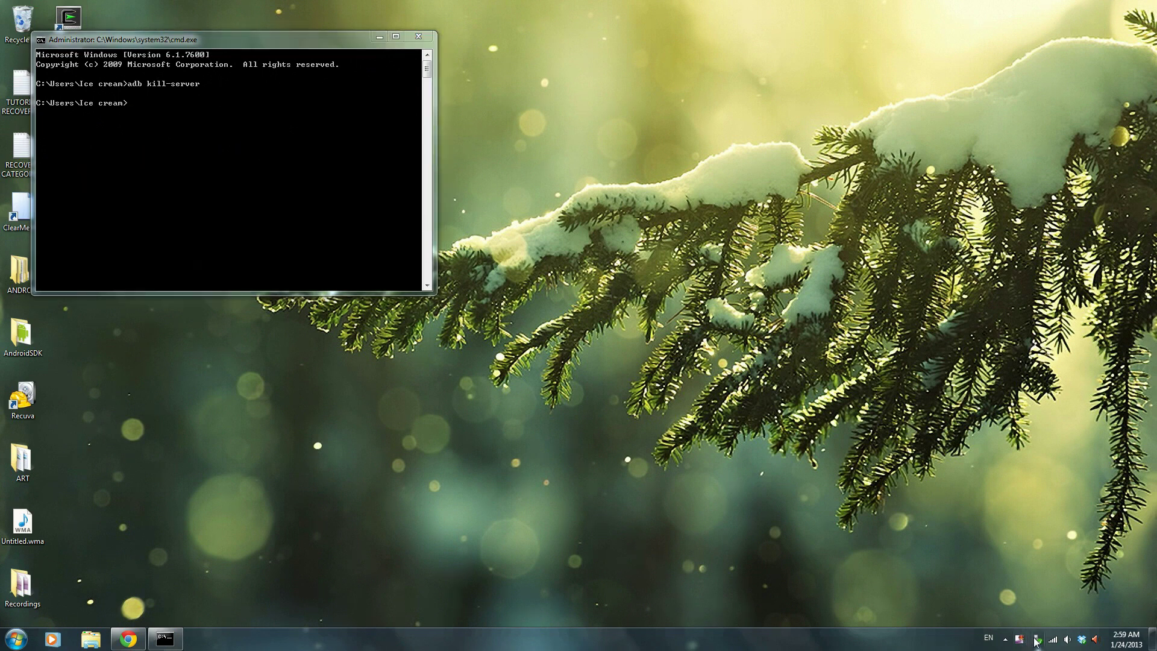
left_click(1036, 637)
left_click(1085, 629)
Close the command prompt, read through the XDA recovery guide, and open the RECOVER bookmarks.
left_click(418, 36)
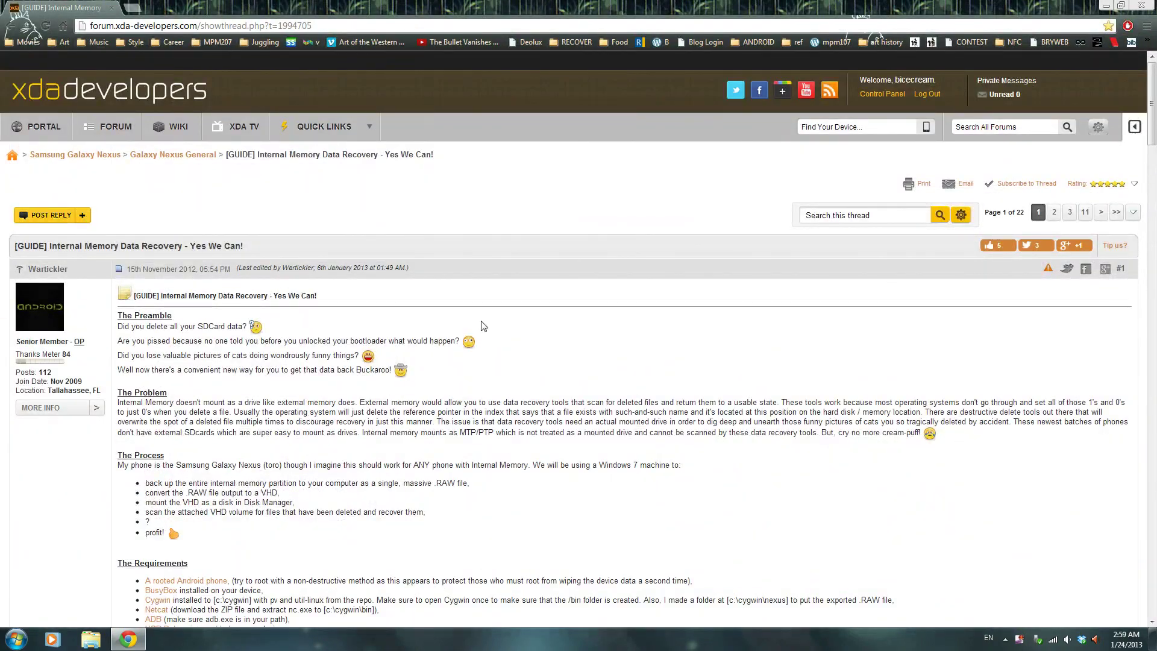
scroll(399, 372, "down", 6)
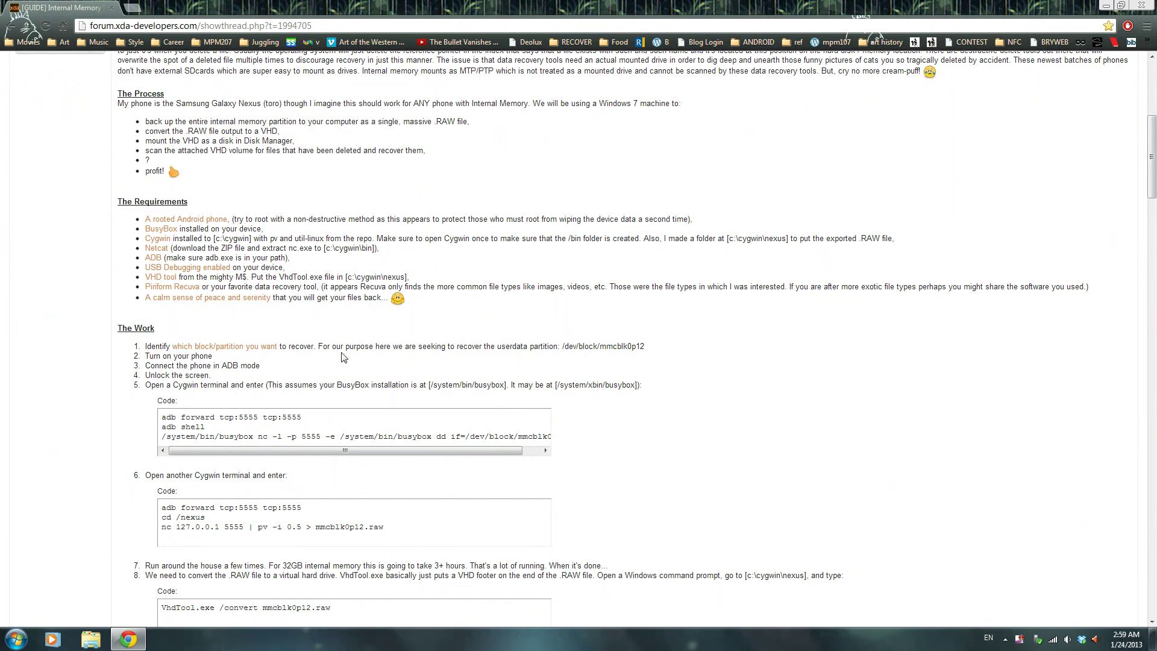
scroll(344, 357, "up", 3)
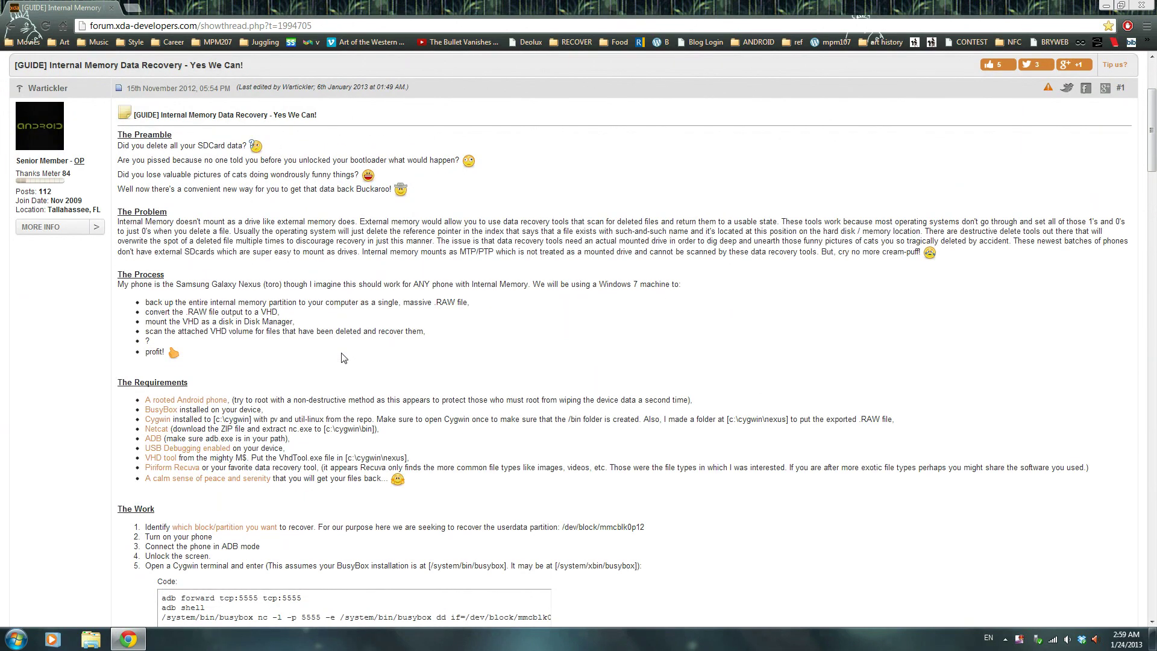
scroll(343, 357, "down", 20)
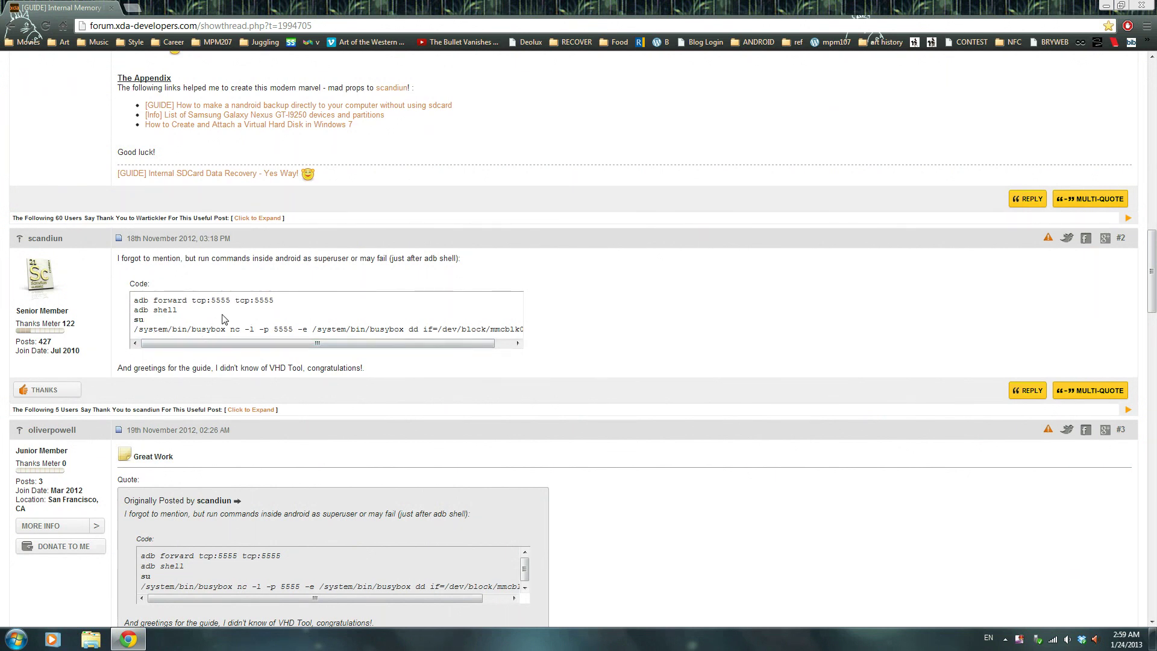
left_click_drag(222, 347, 160, 350)
scroll(582, 363, "up", 6)
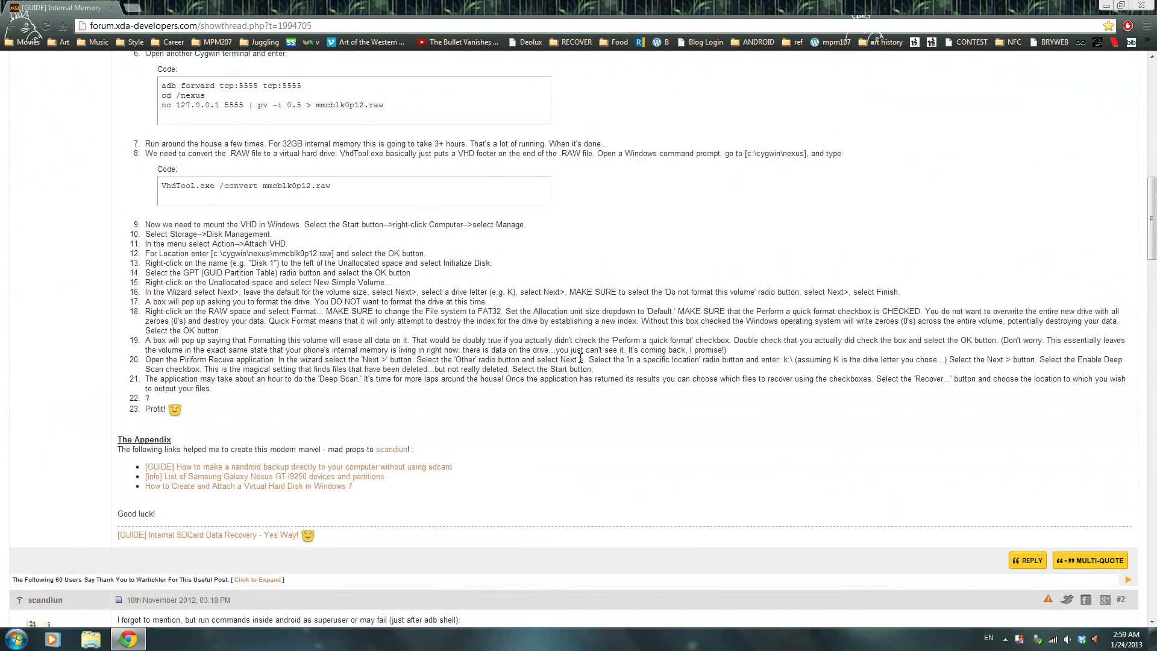
left_click(574, 42)
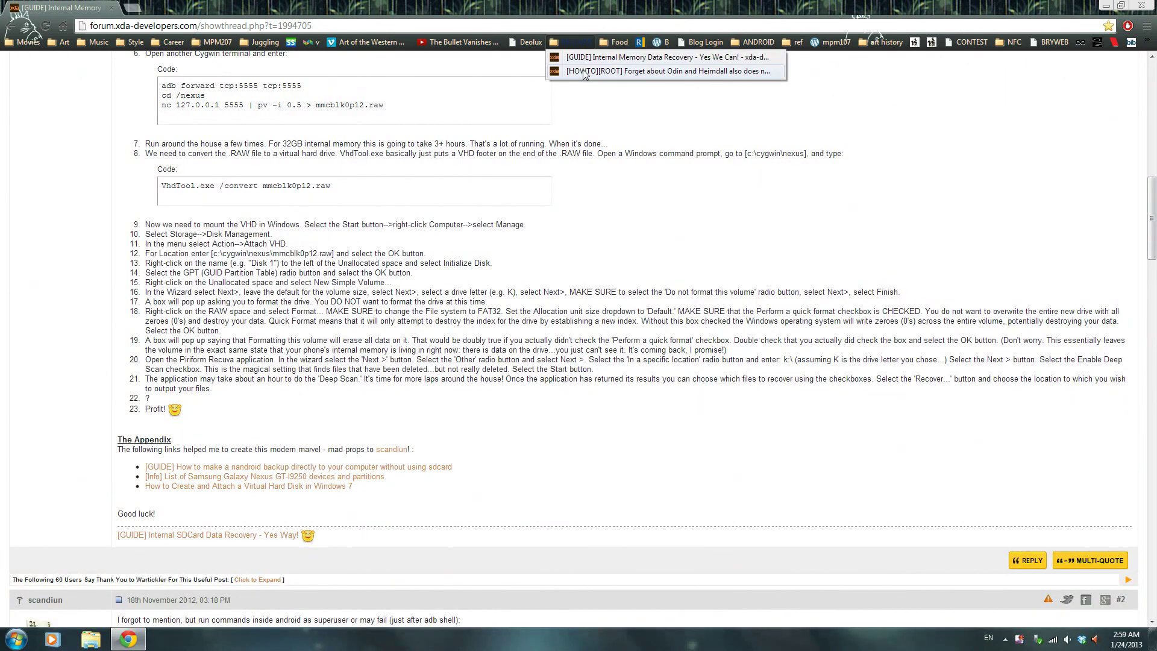
left_click(589, 71)
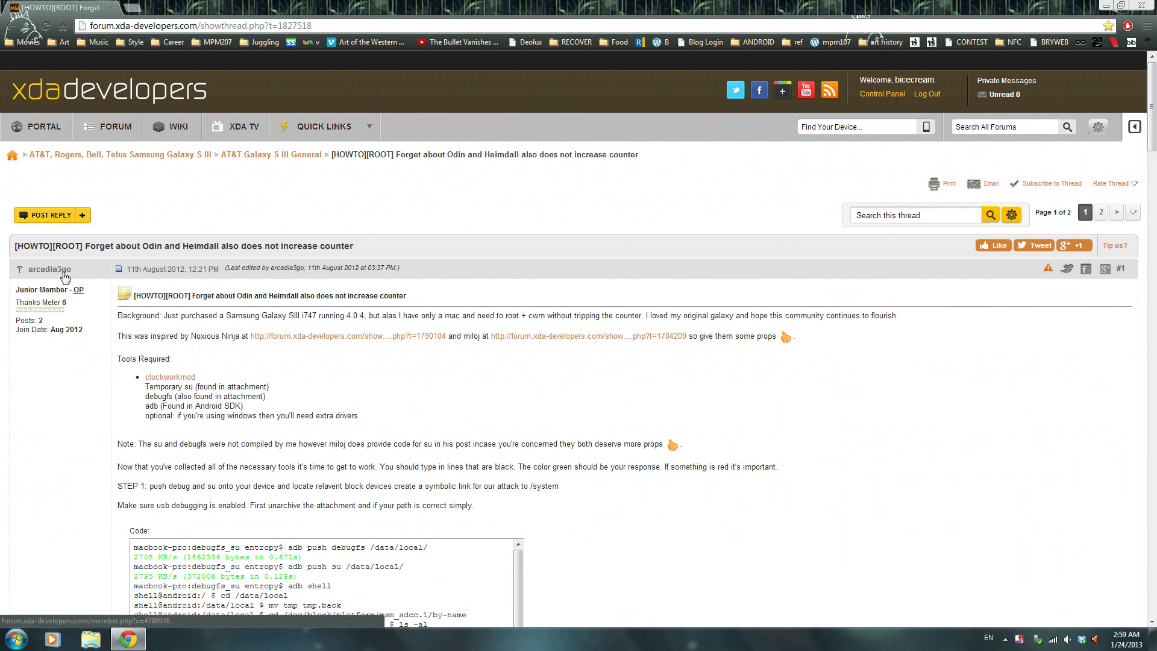
scroll(576, 420, "down", 7)
scroll(355, 385, "down", 1)
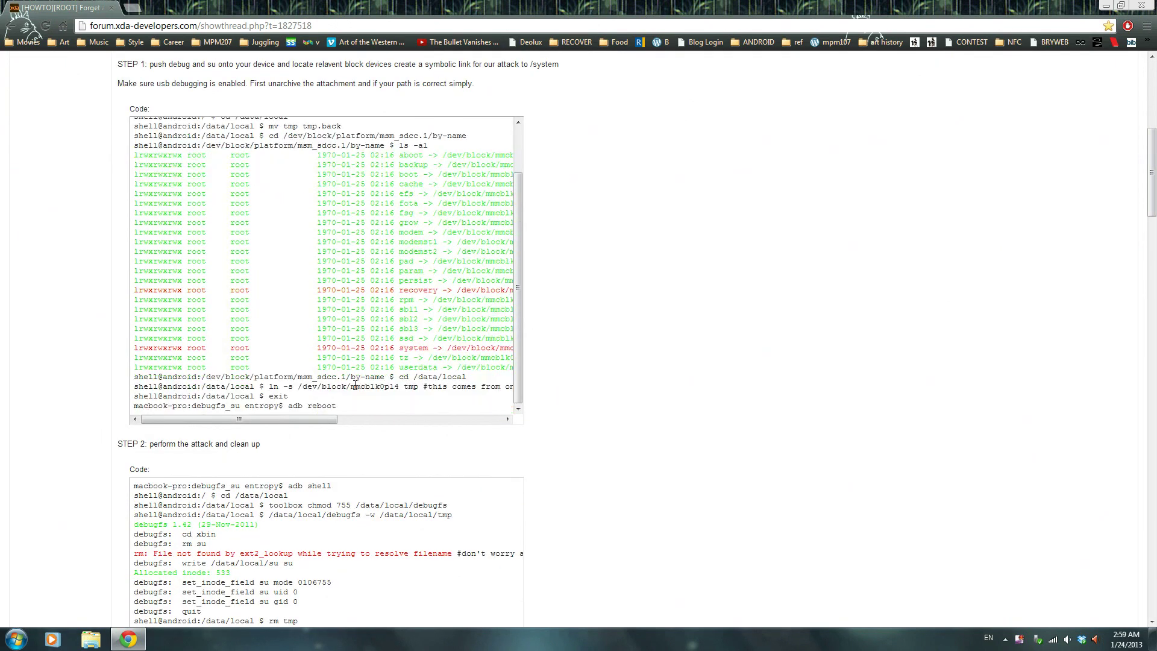
left_click_drag(314, 368, 515, 368)
left_click(344, 377)
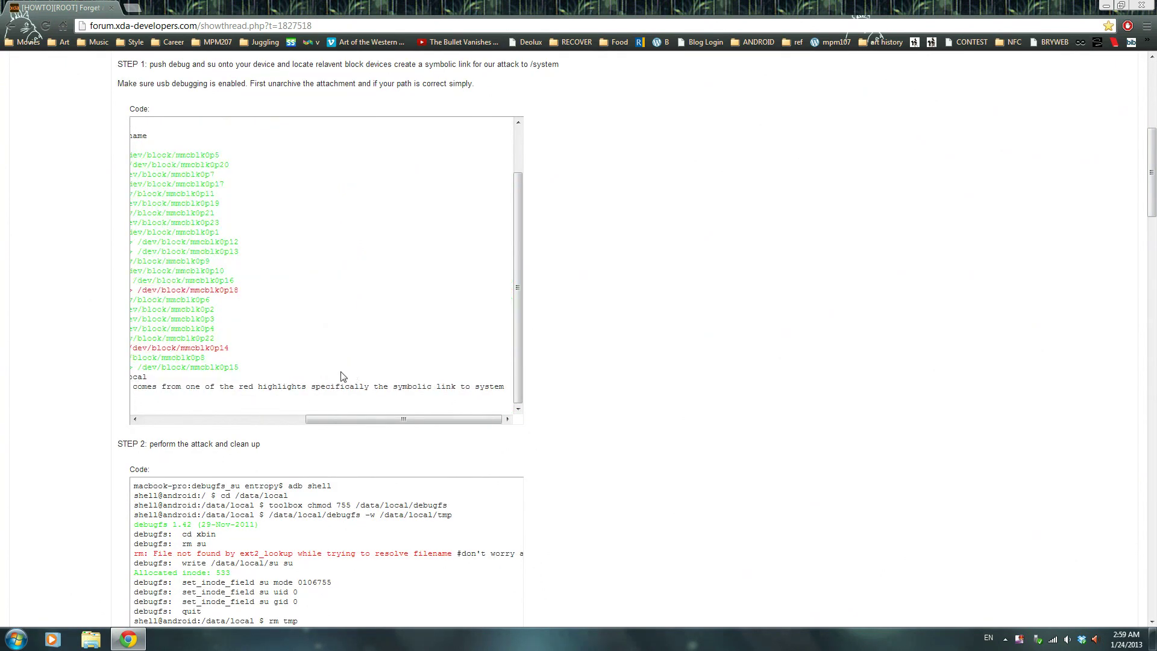
left_click_drag(369, 425, 205, 426)
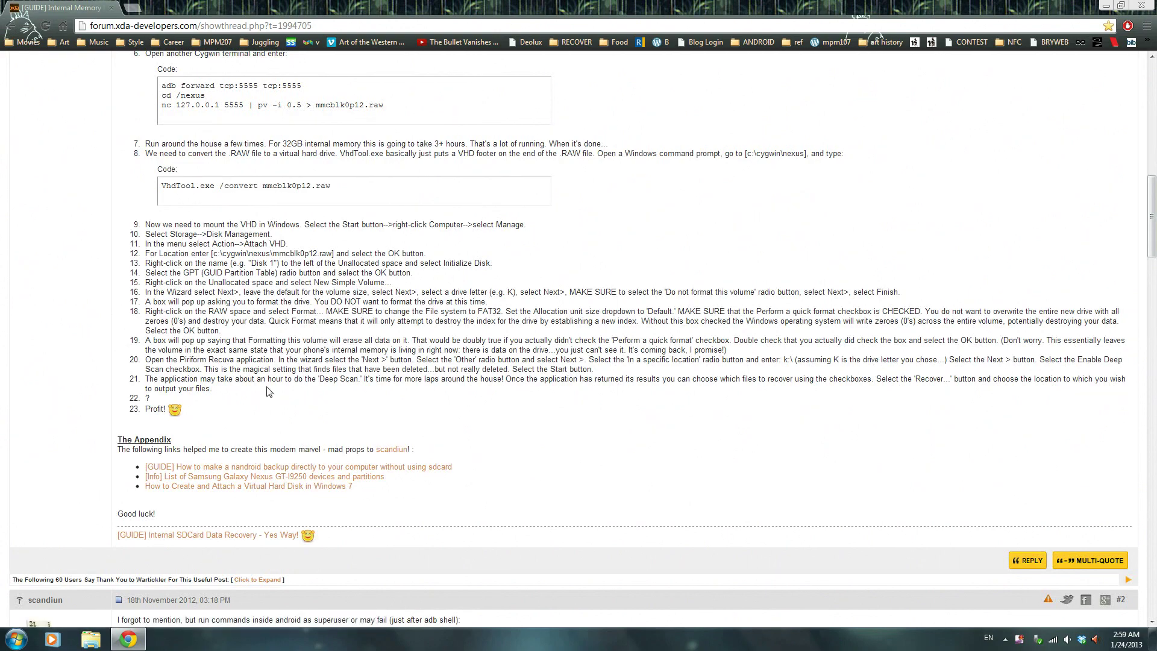
scroll(301, 482, "up", 10)
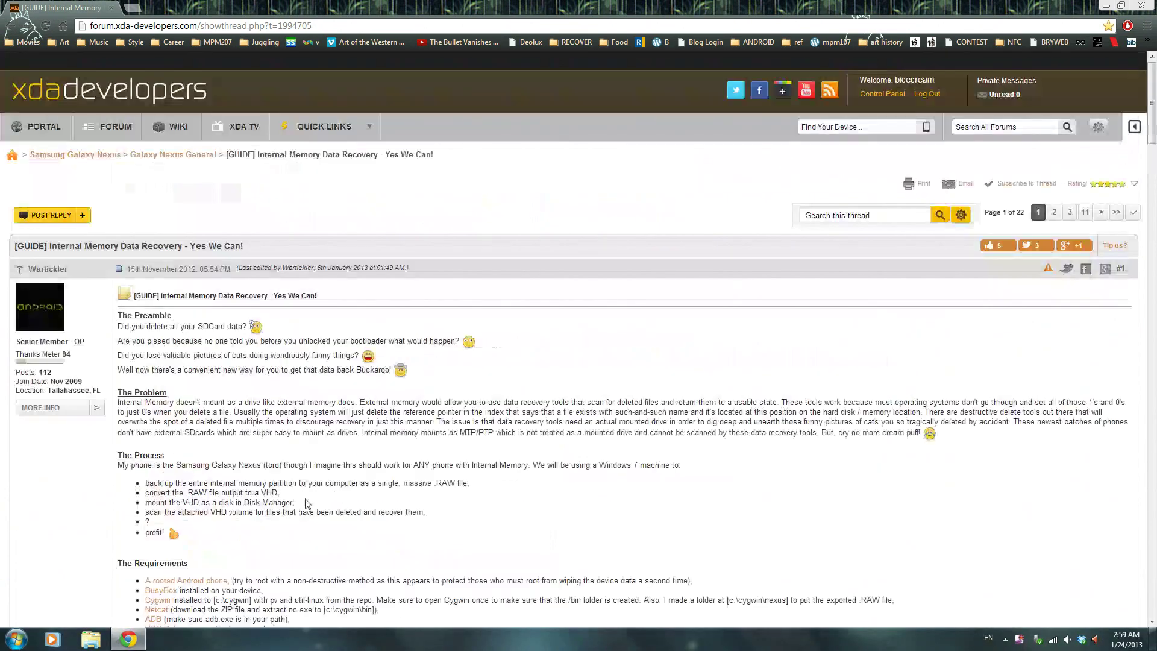
scroll(303, 497, "down", 8)
scroll(303, 497, "up", 8)
scroll(296, 534, "down", 10)
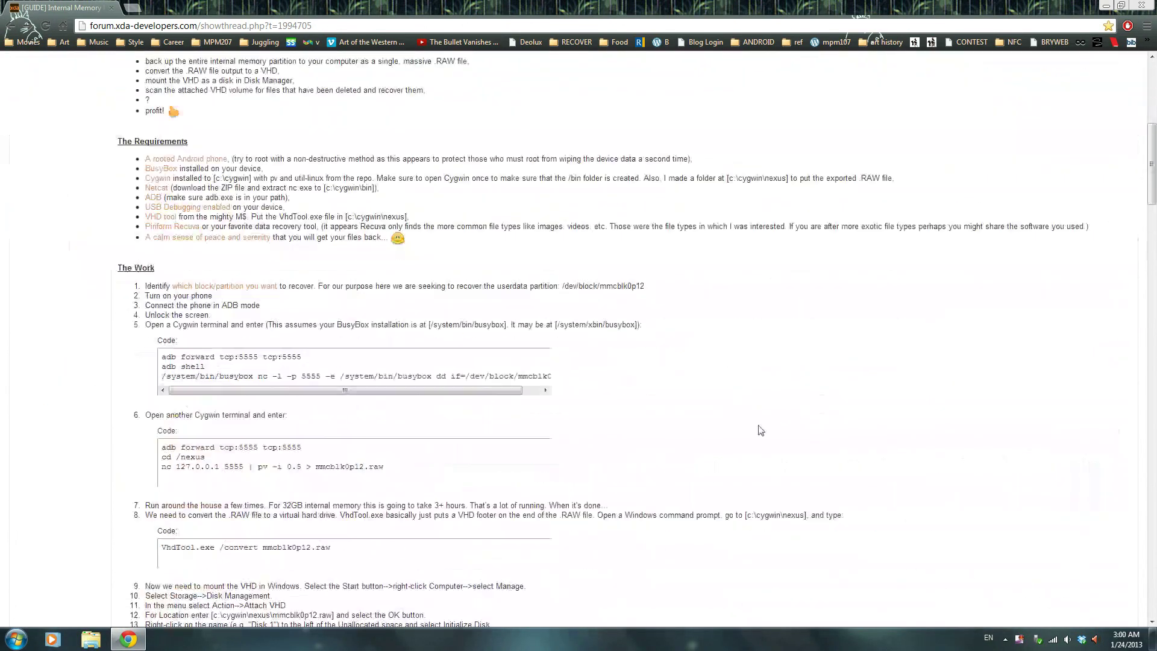
scroll(49, 515, "up", 8)
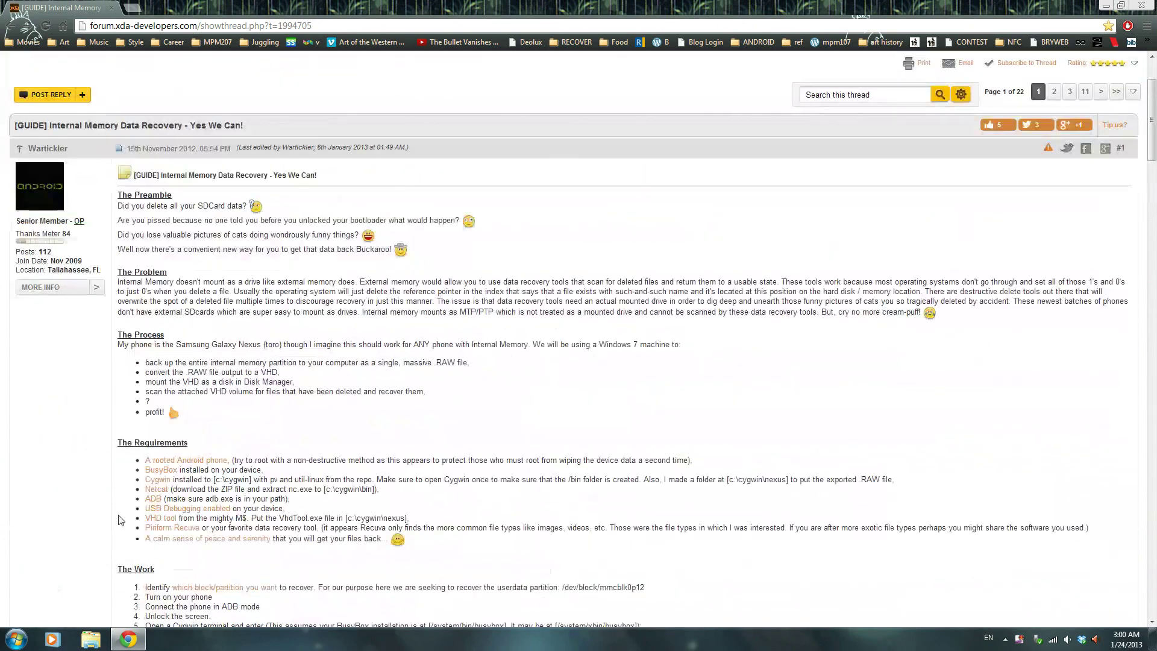
scroll(90, 518, "down", 15)
scroll(545, 464, "up", 20)
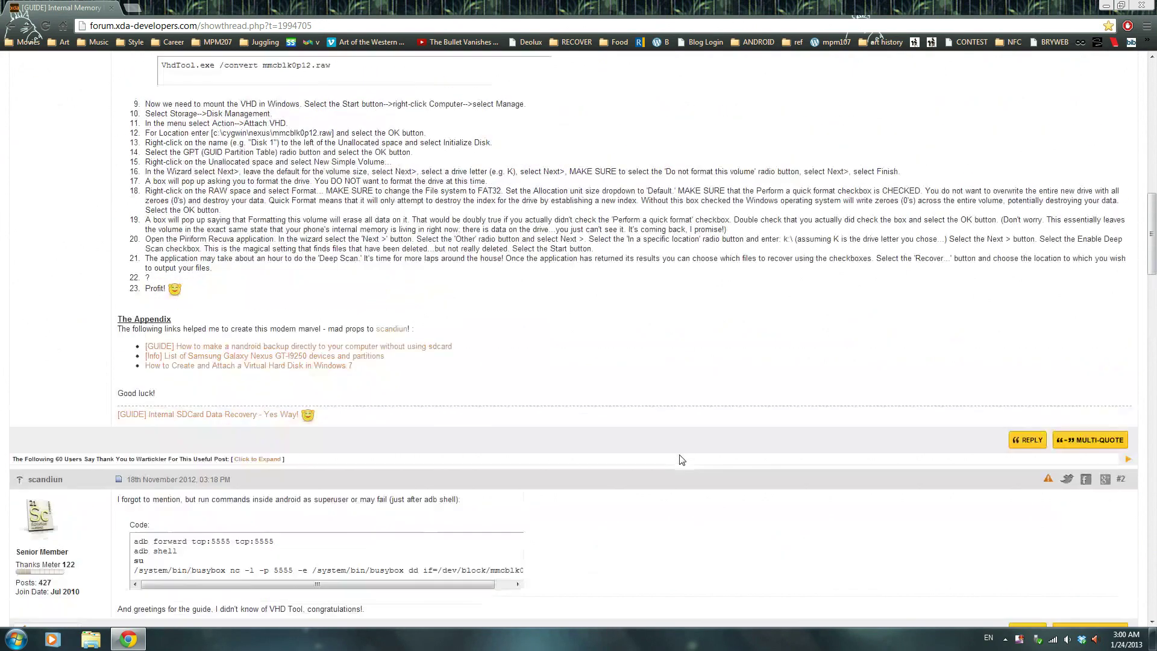